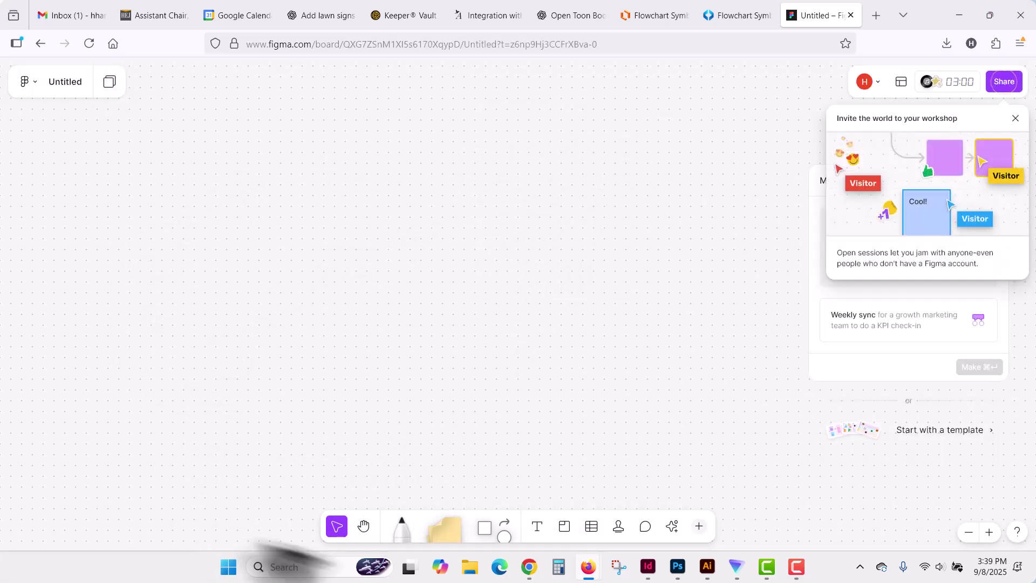
Step: Dismiss the sharing invitation and the template generator, and rename the board file as First Flowchart
click(1016, 118)
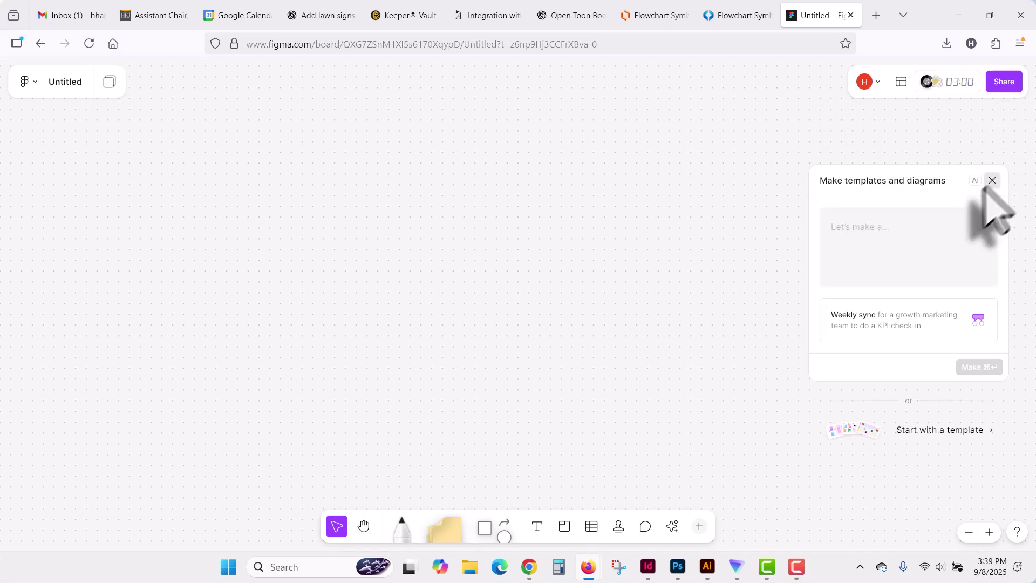
click(992, 180)
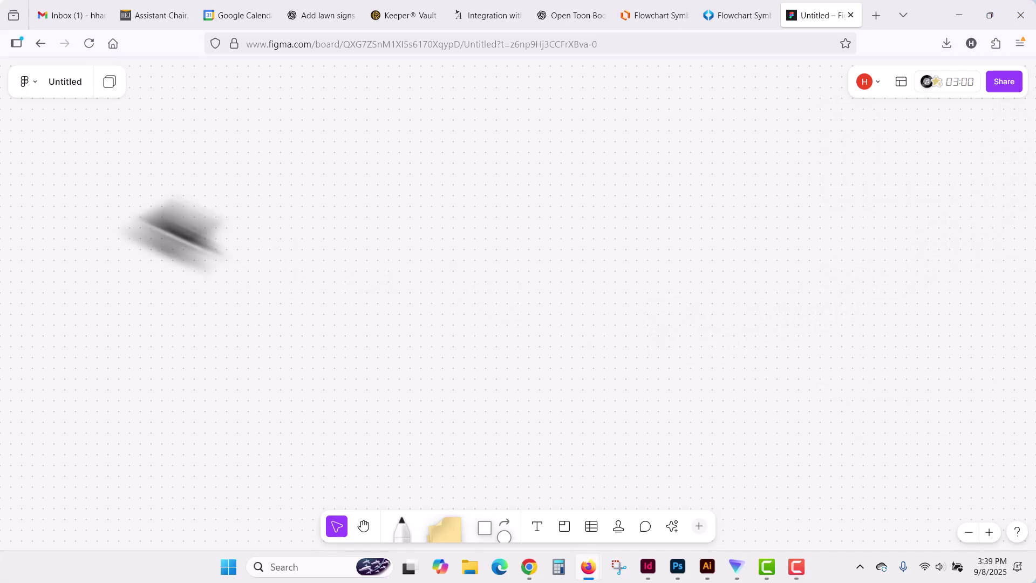
click(64, 85)
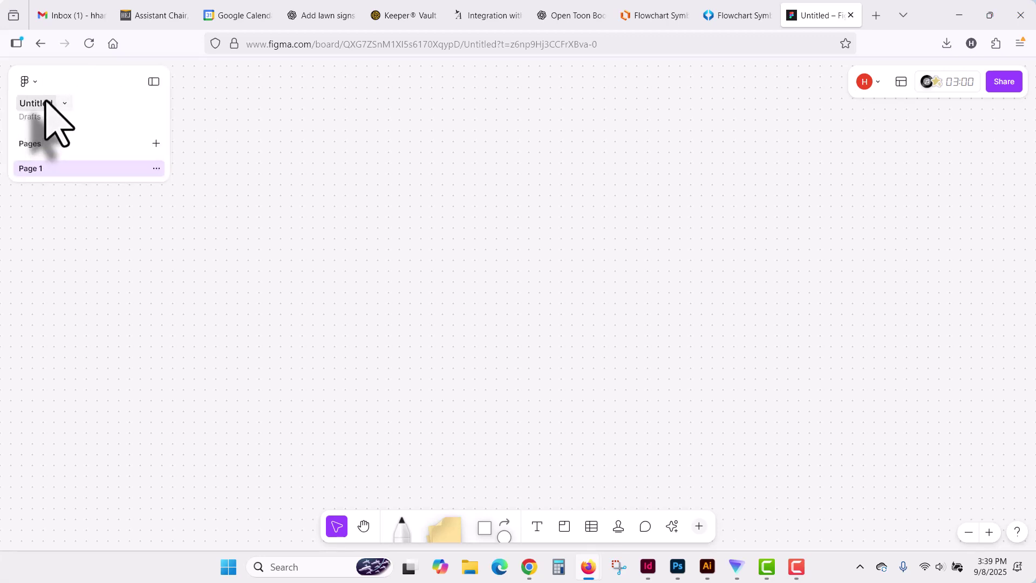
mouse_move(50, 165)
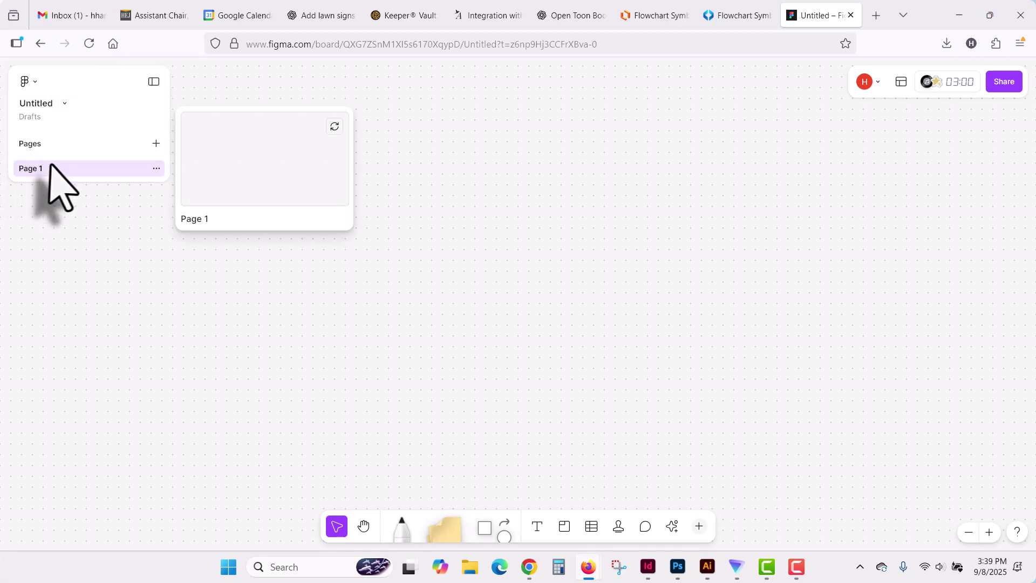
click(45, 101)
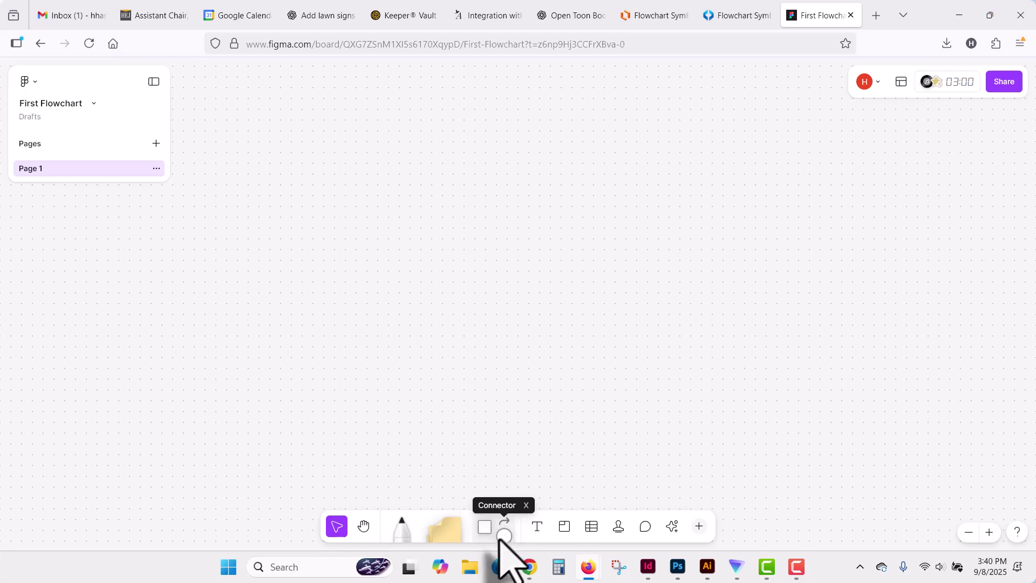
Step: Draw a large rectangular section across the middle of the empty board
click(563, 527)
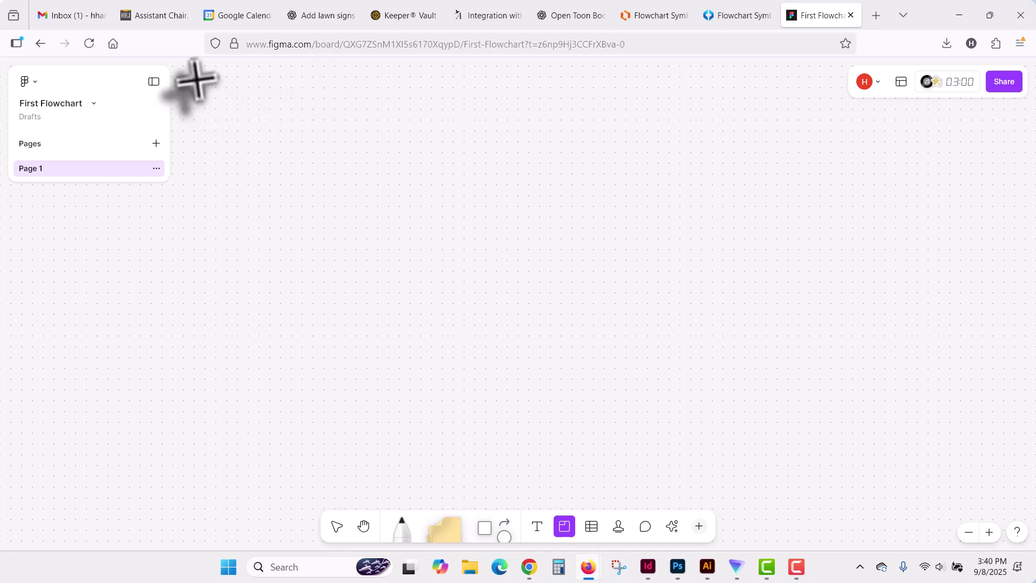
drag(216, 88, 798, 464)
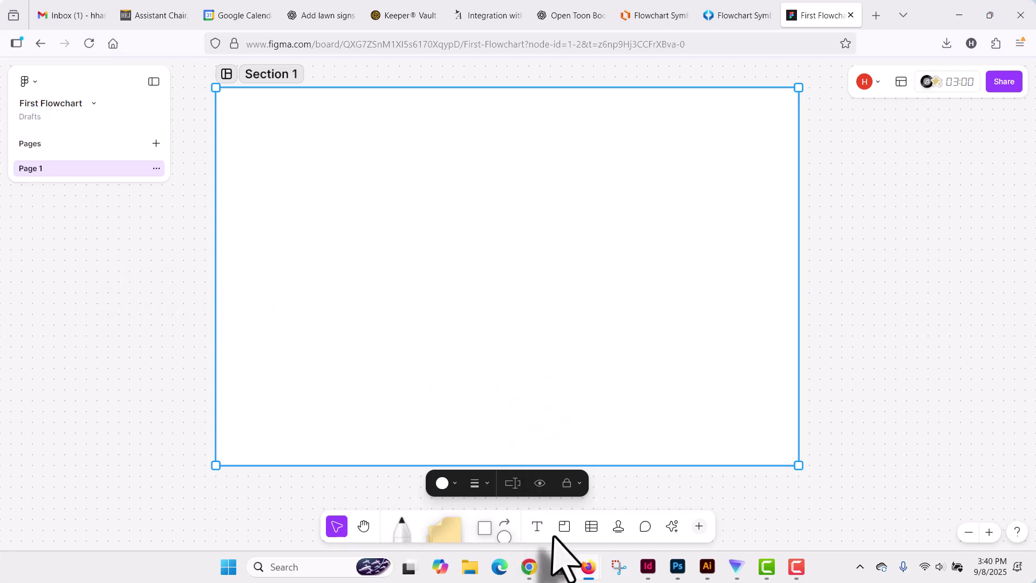
Step: Examine the section's fill colour, line style, renaming, content visibility and lock options
click(444, 485)
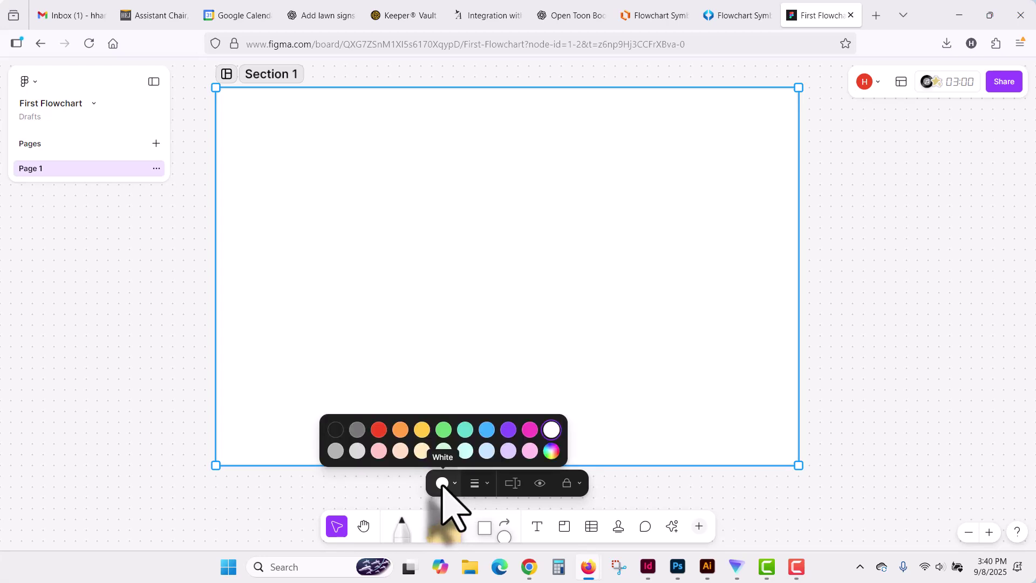
click(442, 487)
click(487, 485)
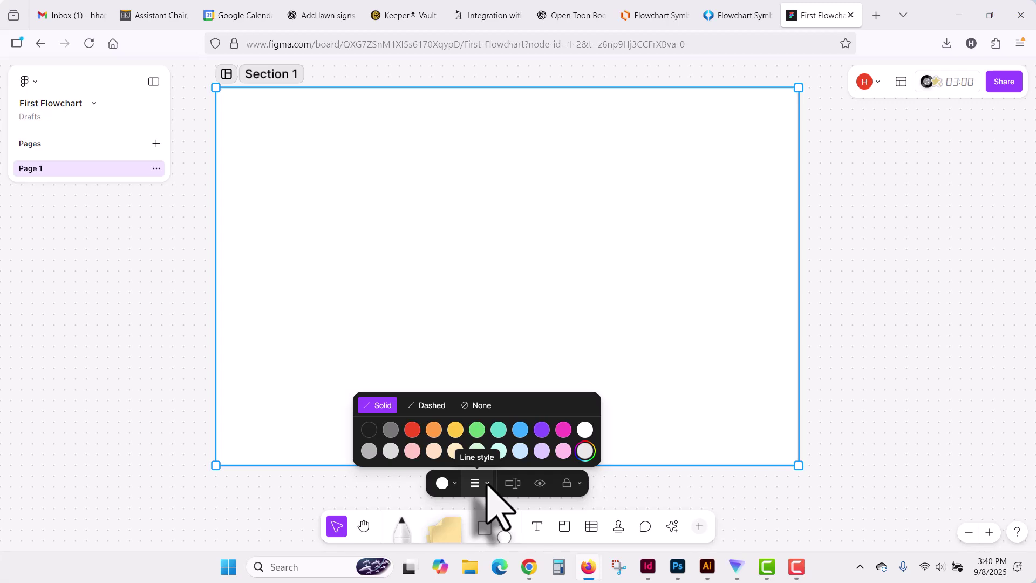
click(511, 483)
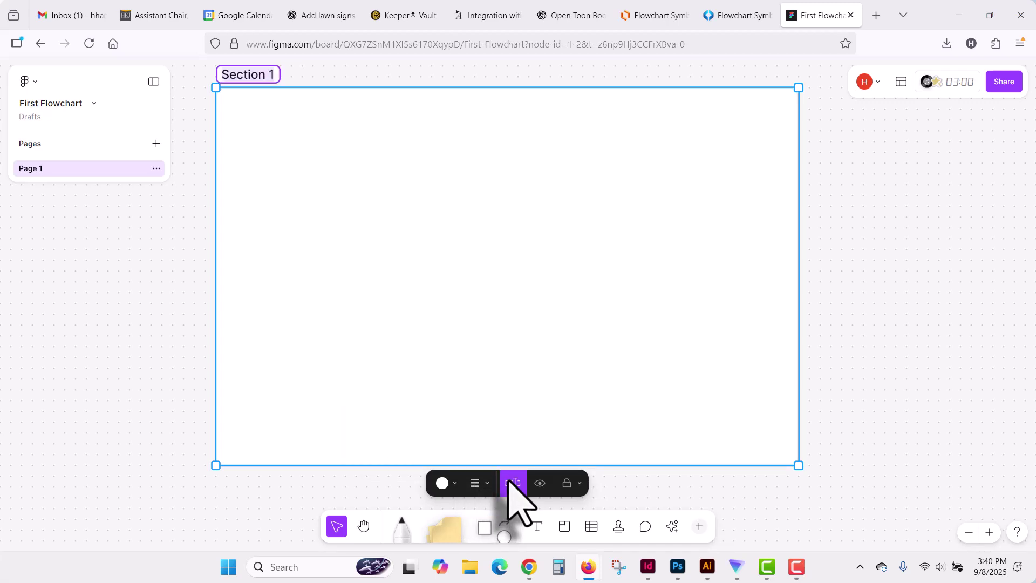
click(510, 482)
click(511, 483)
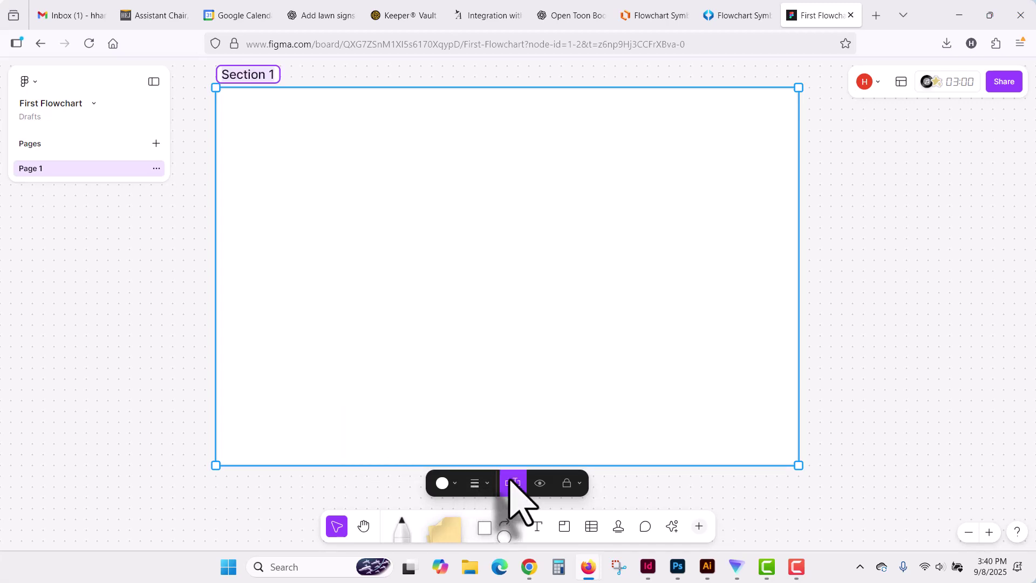
click(540, 483)
click(540, 483)
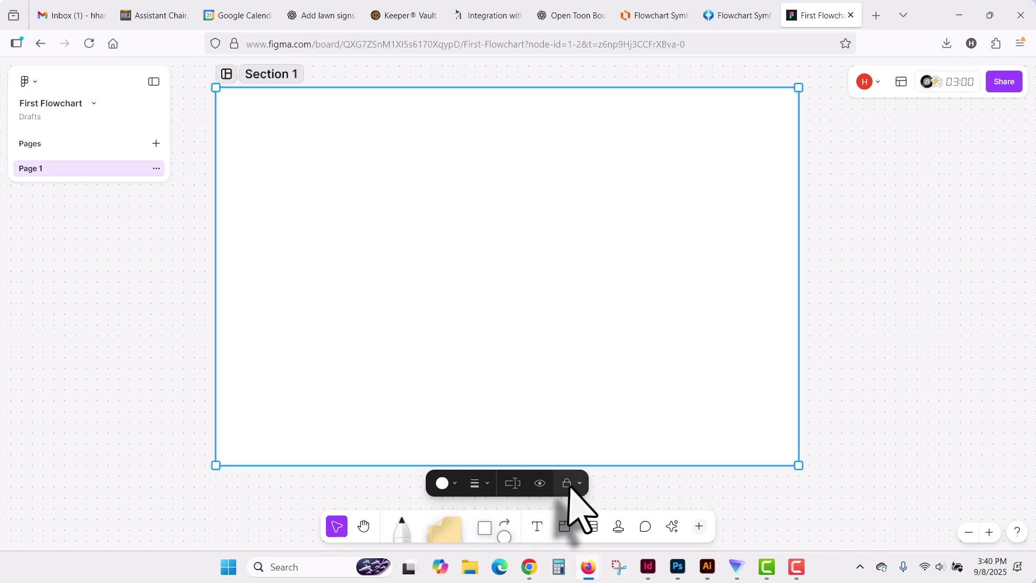
click(583, 486)
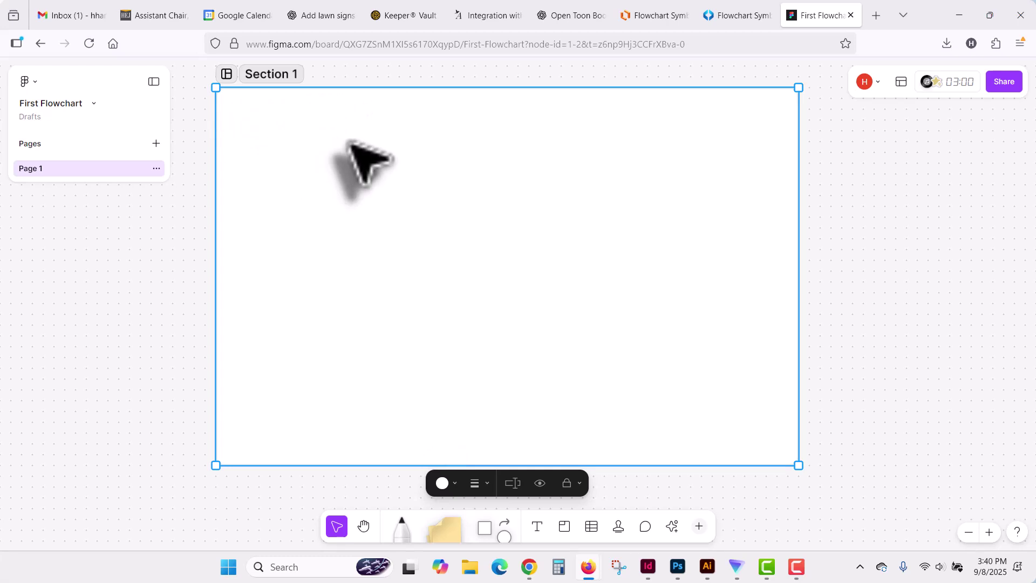
Step: Place a square shape inside the section, near its upper edge
click(486, 533)
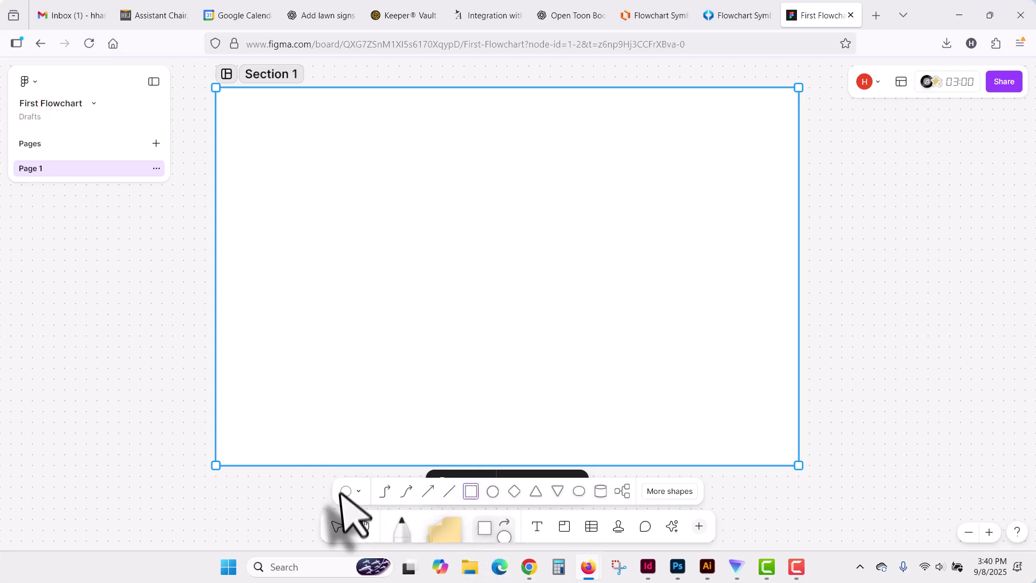
click(358, 491)
click(359, 492)
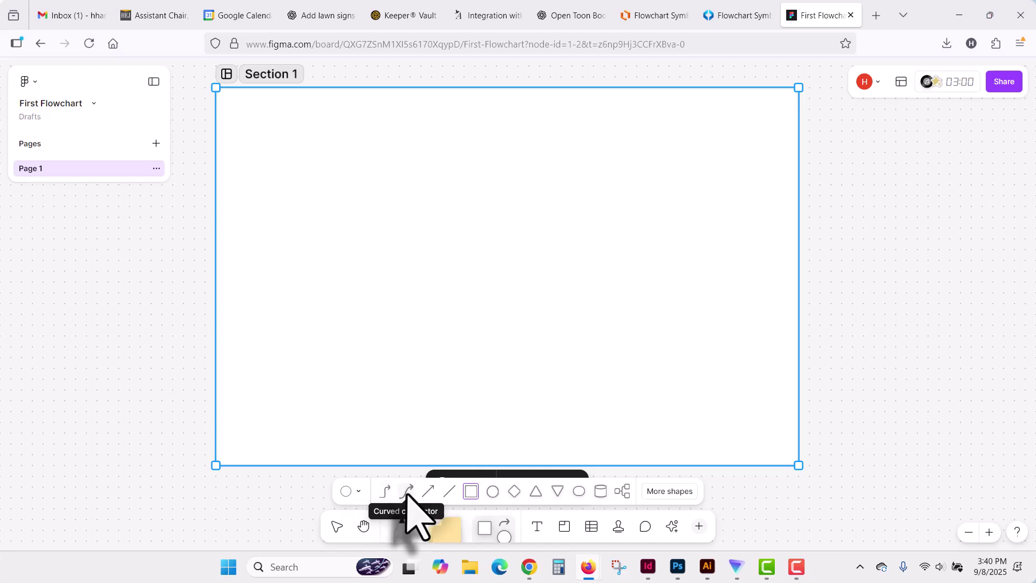
click(471, 492)
click(400, 102)
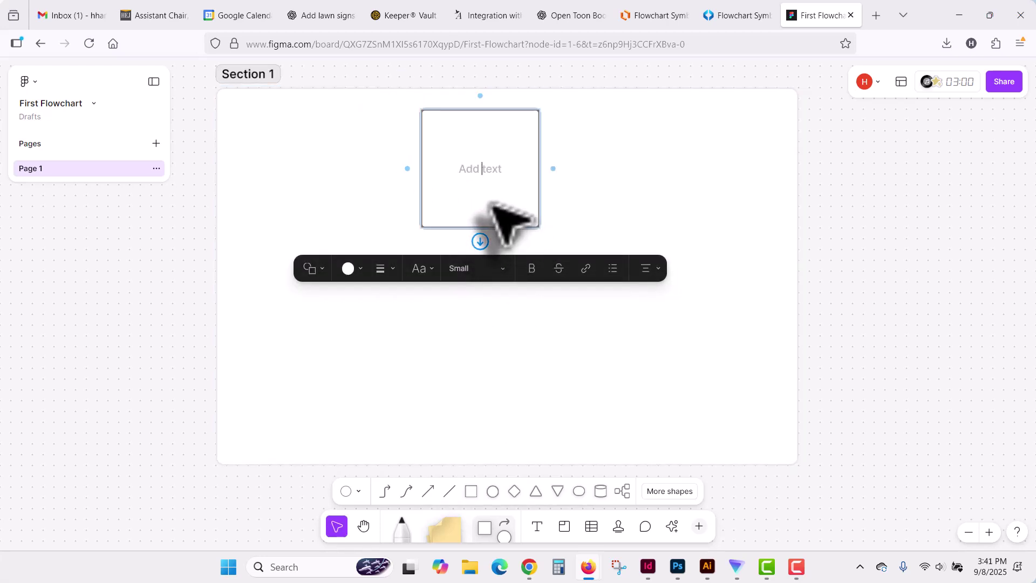
Step: Examine the square's available shape types, fill colours, line styles, fonts and text sizes
click(313, 268)
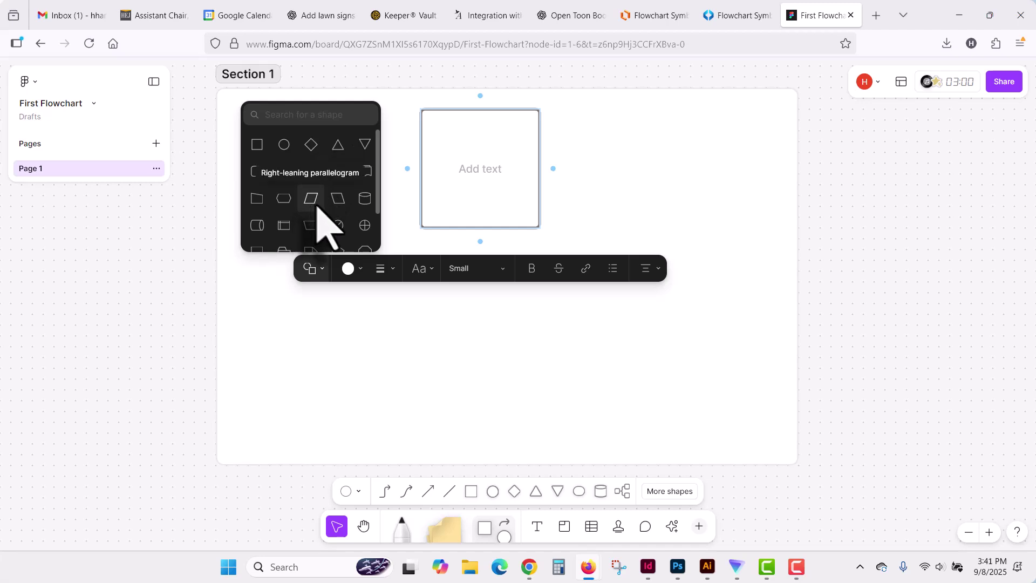
scroll(286, 200, down, 1)
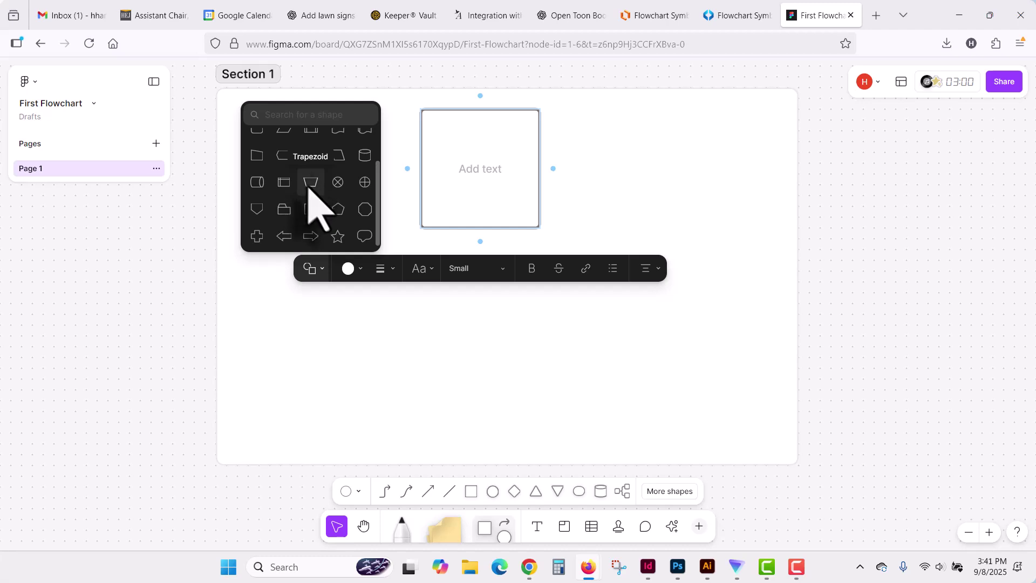
scroll(320, 191, up, 1)
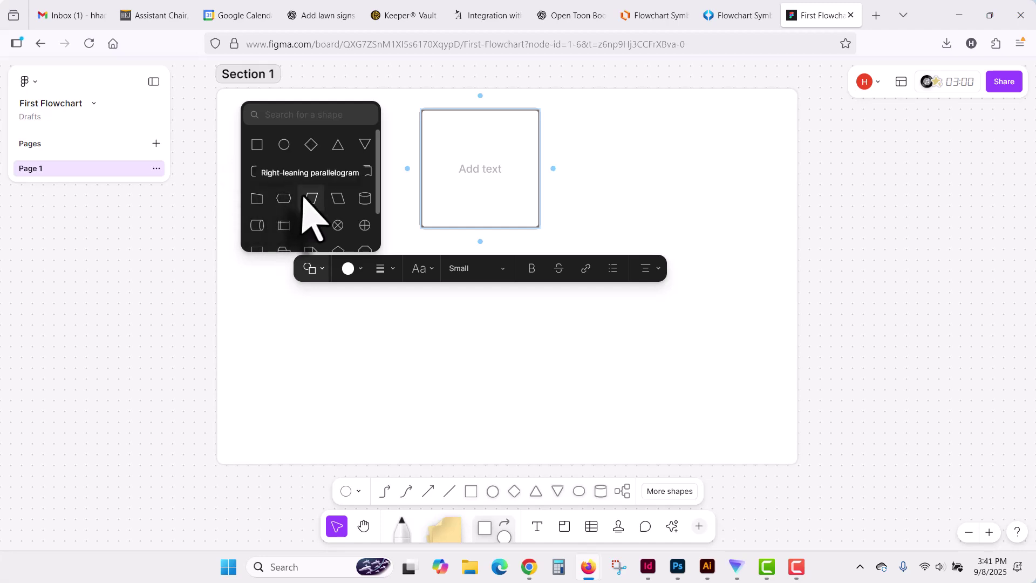
scroll(307, 205, down, 1)
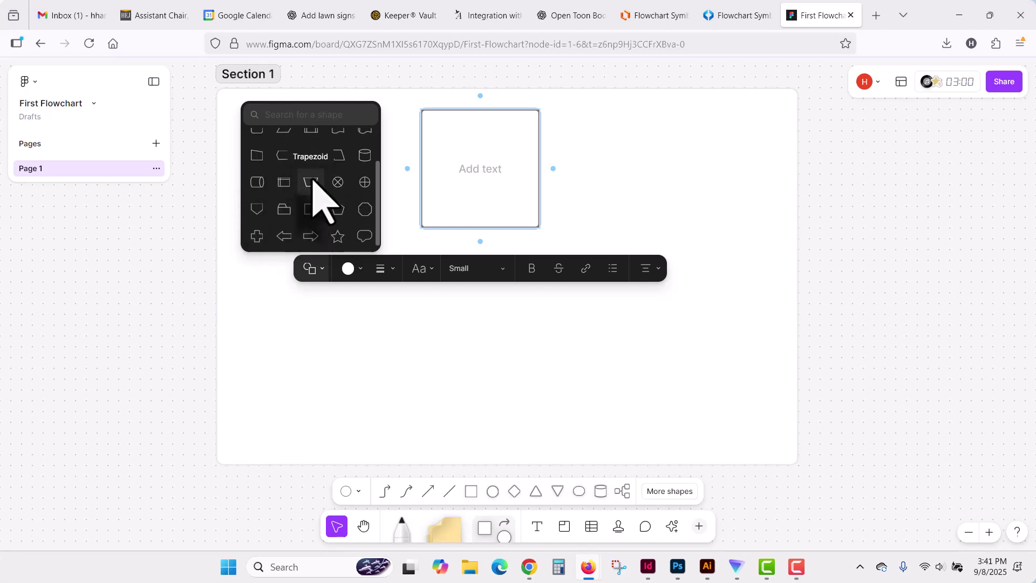
scroll(330, 197, up, 1)
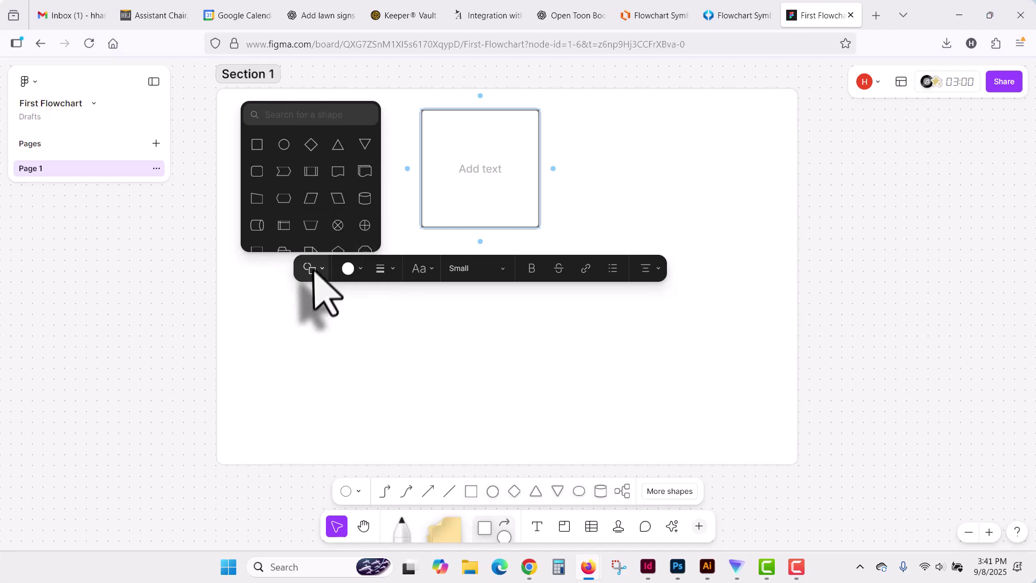
click(349, 269)
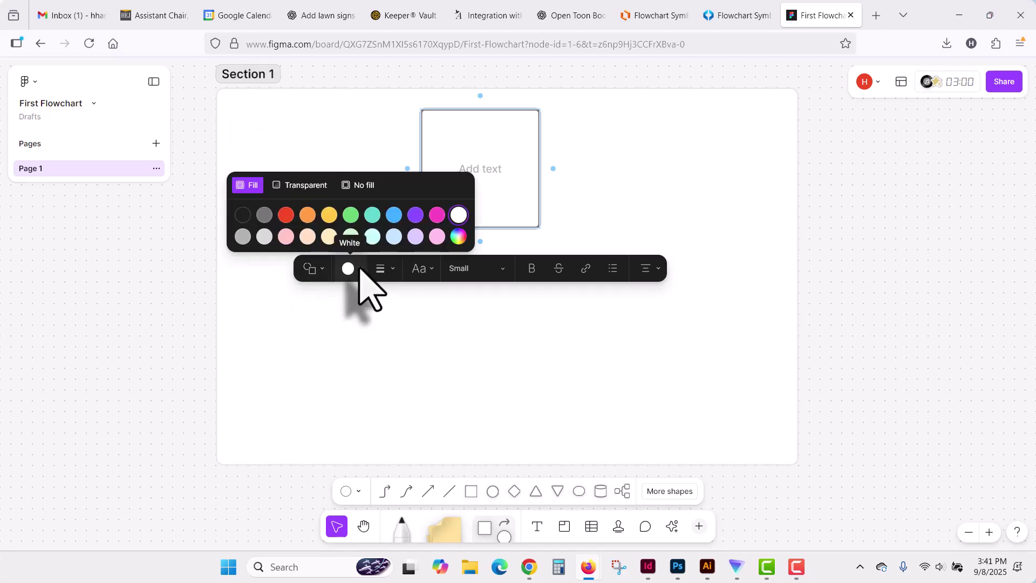
click(387, 269)
click(389, 271)
click(390, 271)
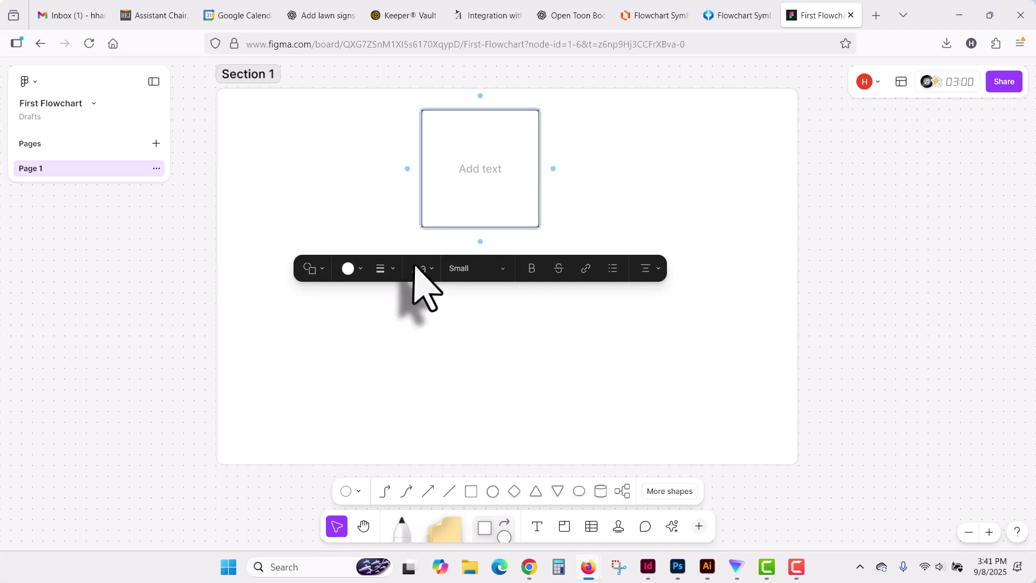
click(418, 270)
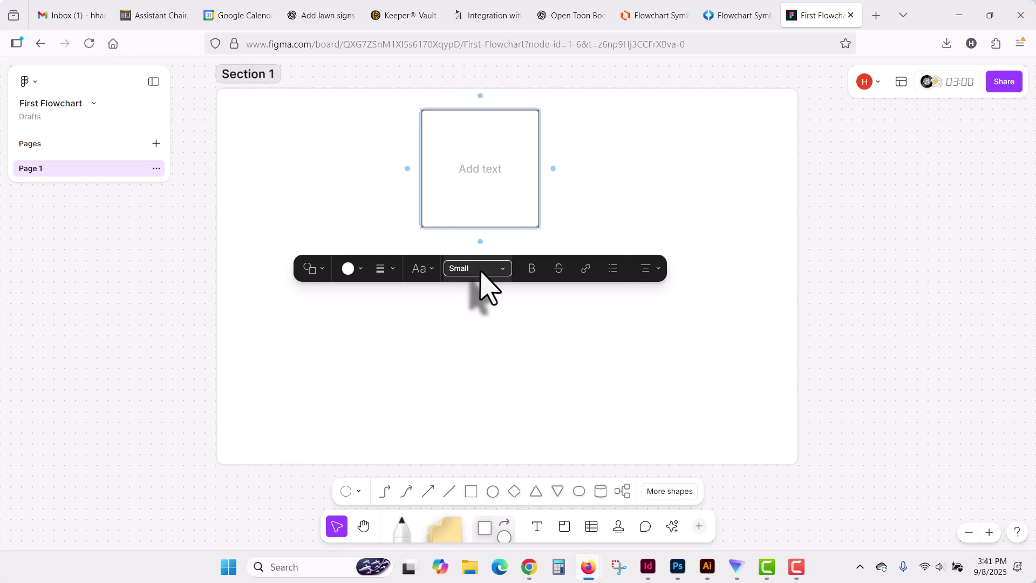
click(480, 269)
click(482, 272)
click(424, 270)
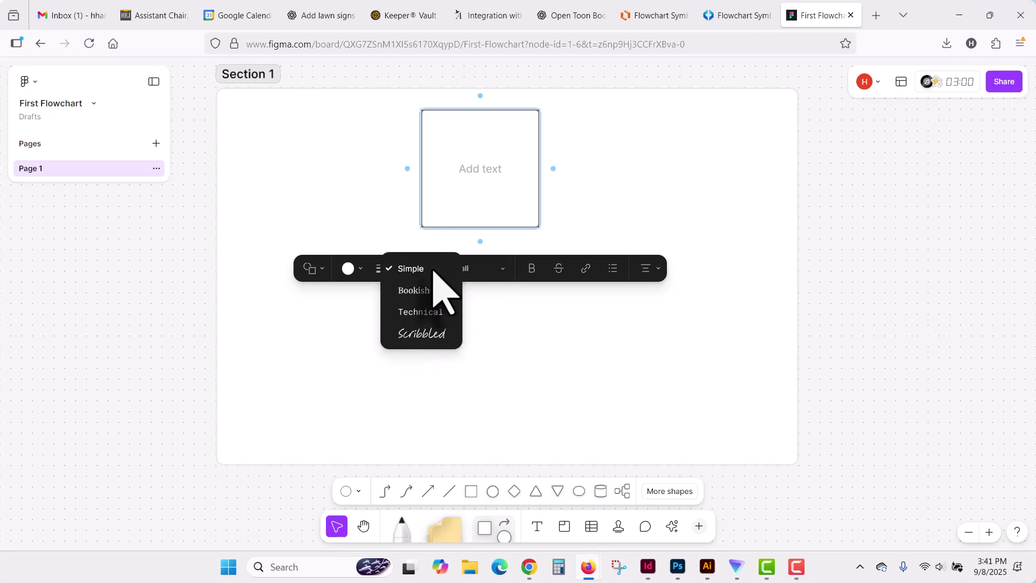
click(478, 270)
click(478, 270)
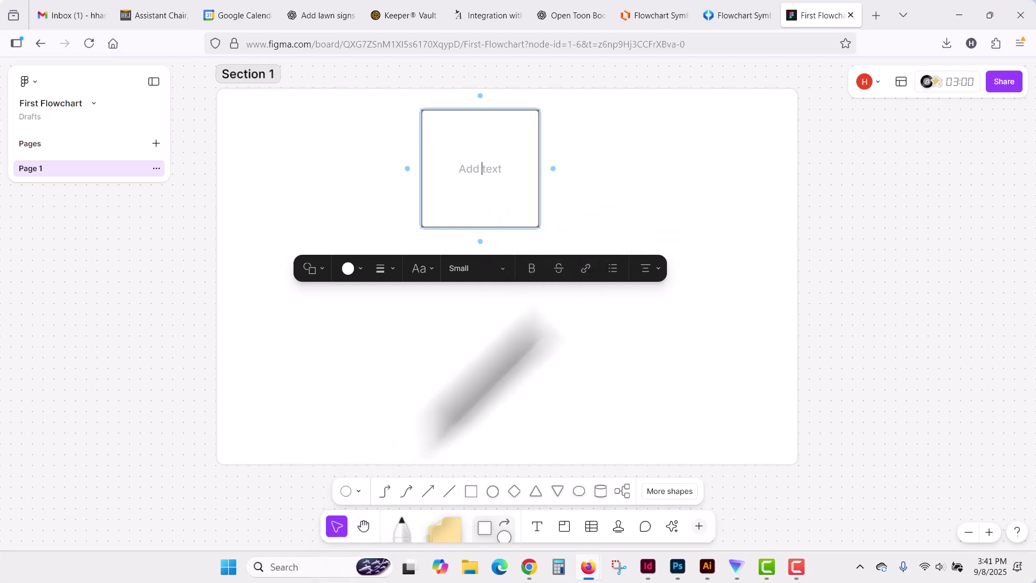
Step: Resize the square into a wide, low rectangle by reducing its height and extending its width
click(558, 222)
click(522, 220)
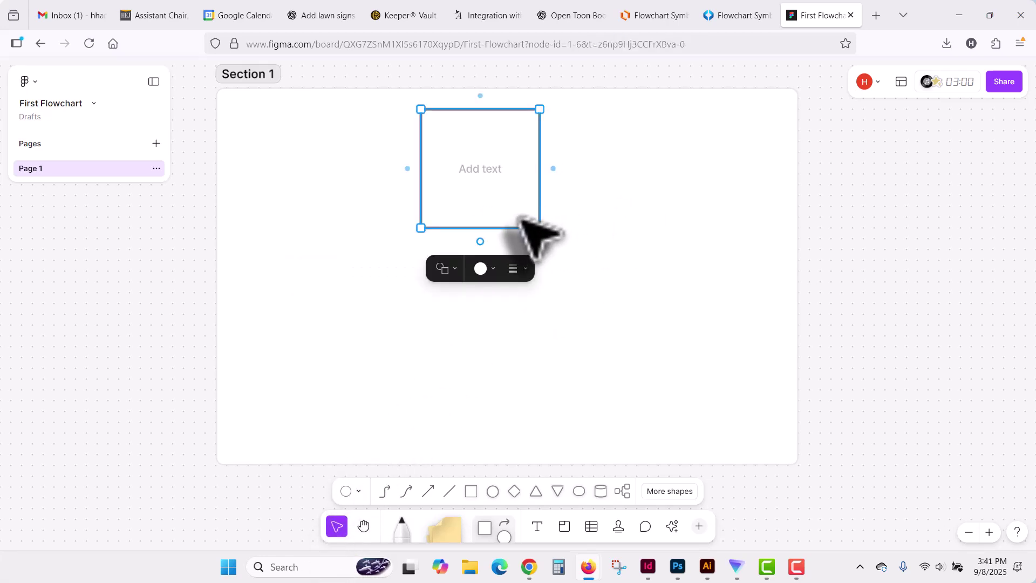
drag(507, 227, 513, 174)
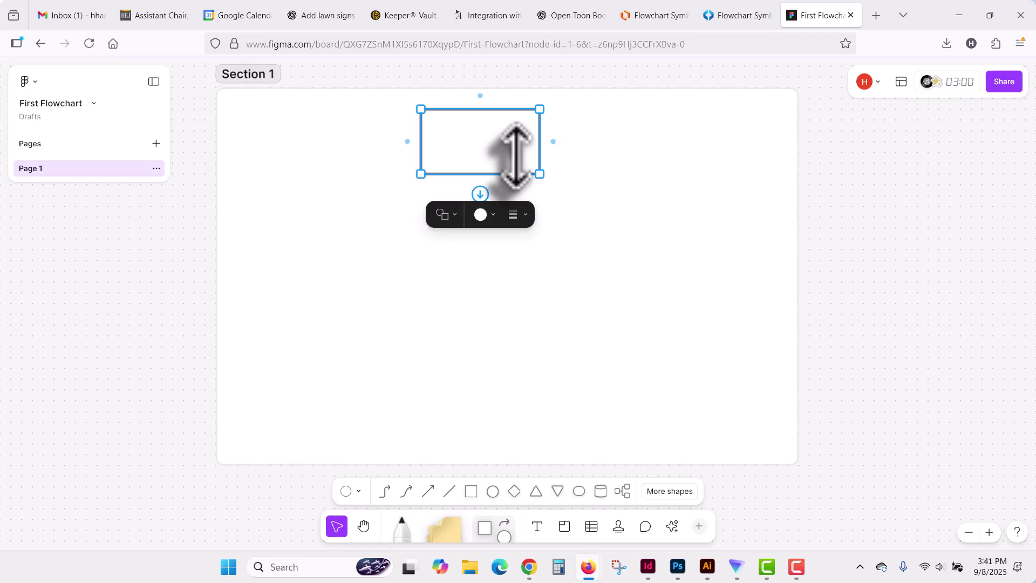
drag(539, 141, 604, 141)
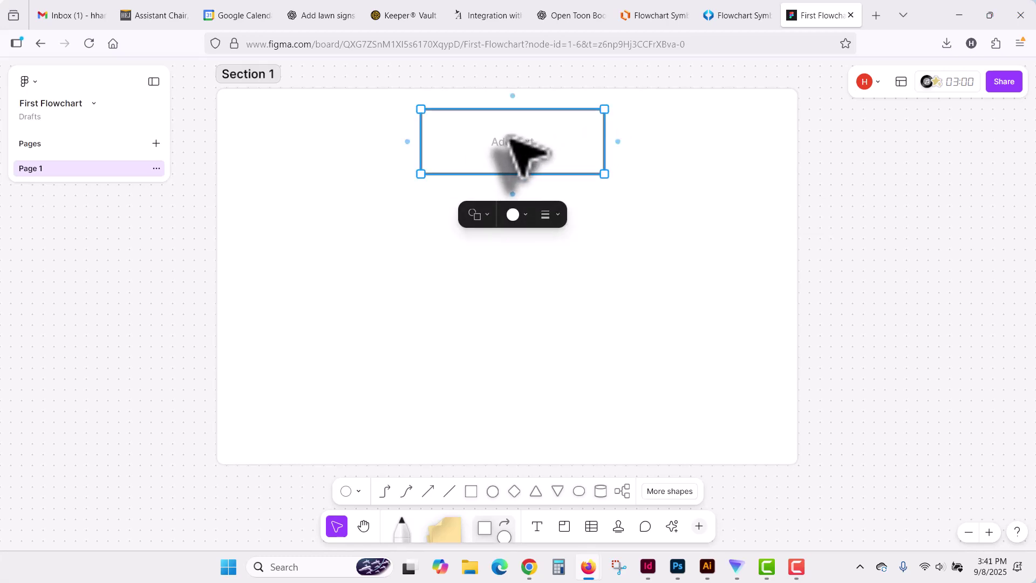
double_click(512, 141)
click(538, 527)
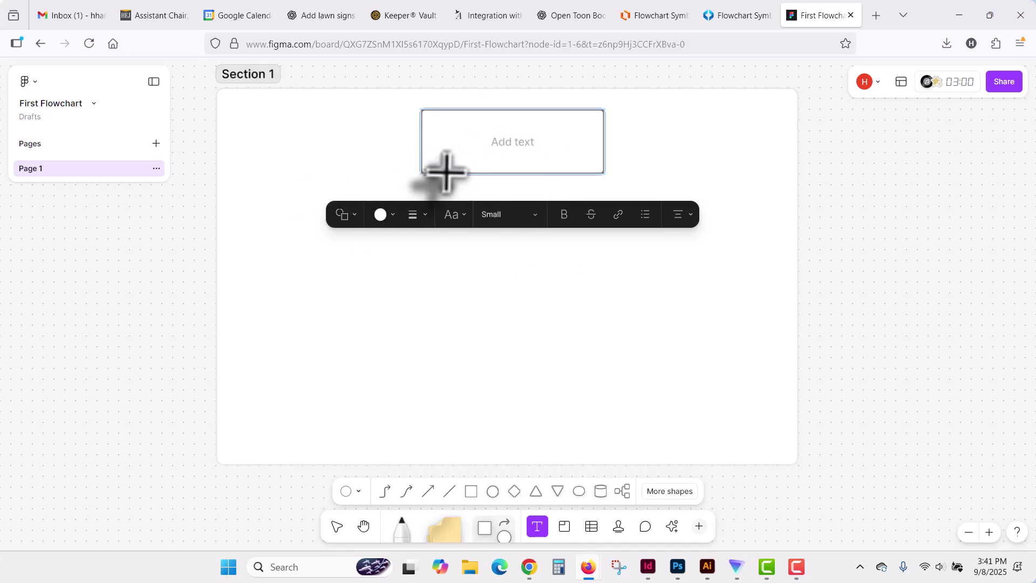
click(463, 196)
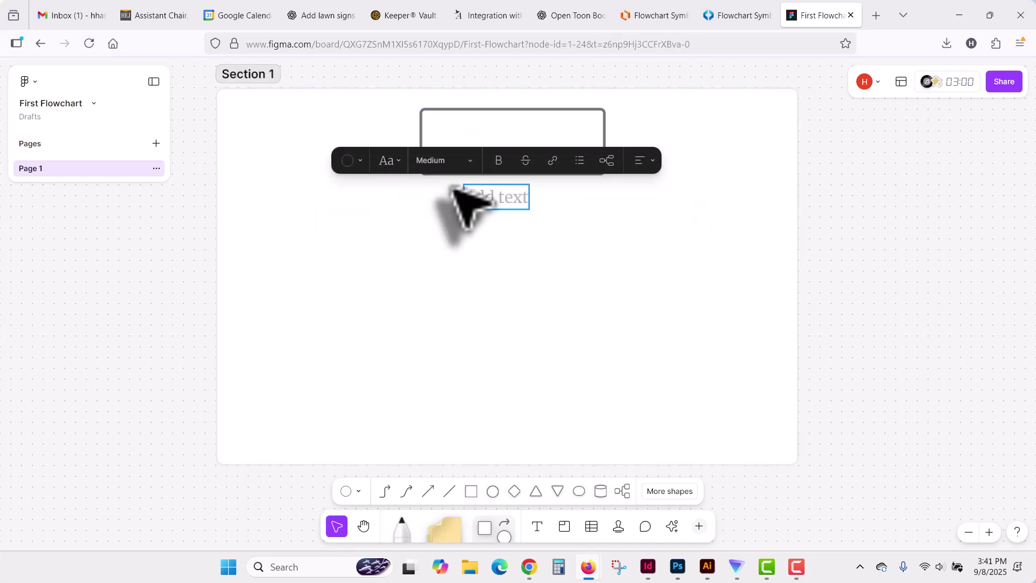
Step: Label the rectangle with the text "First Flow"
click(487, 135)
click(514, 141)
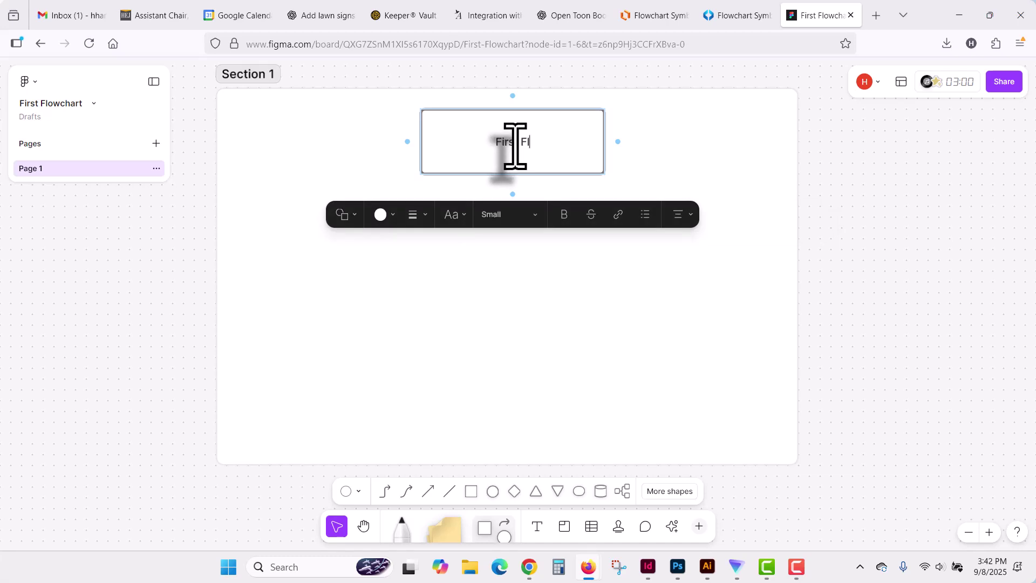
key(BackSpace)
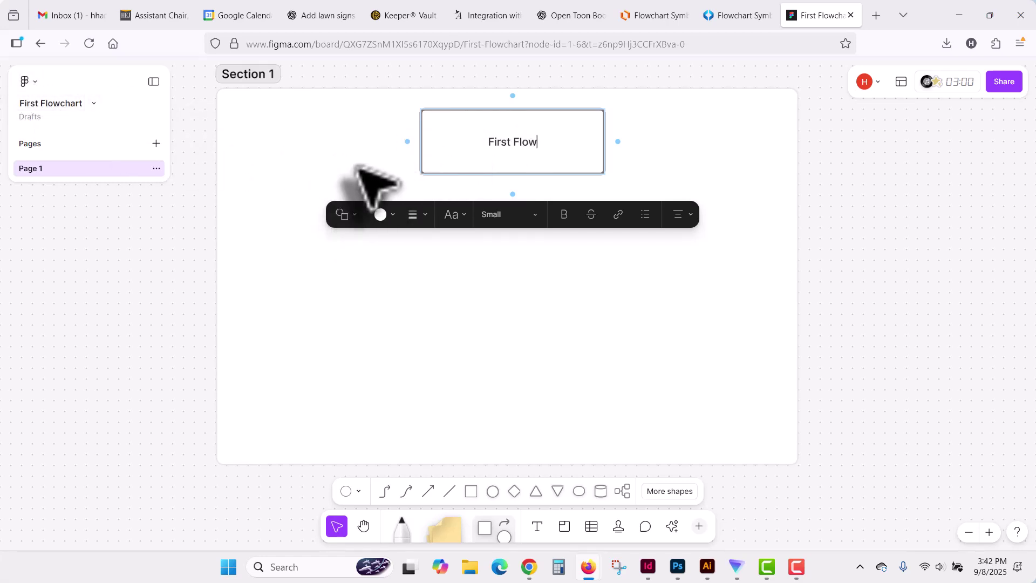
click(402, 303)
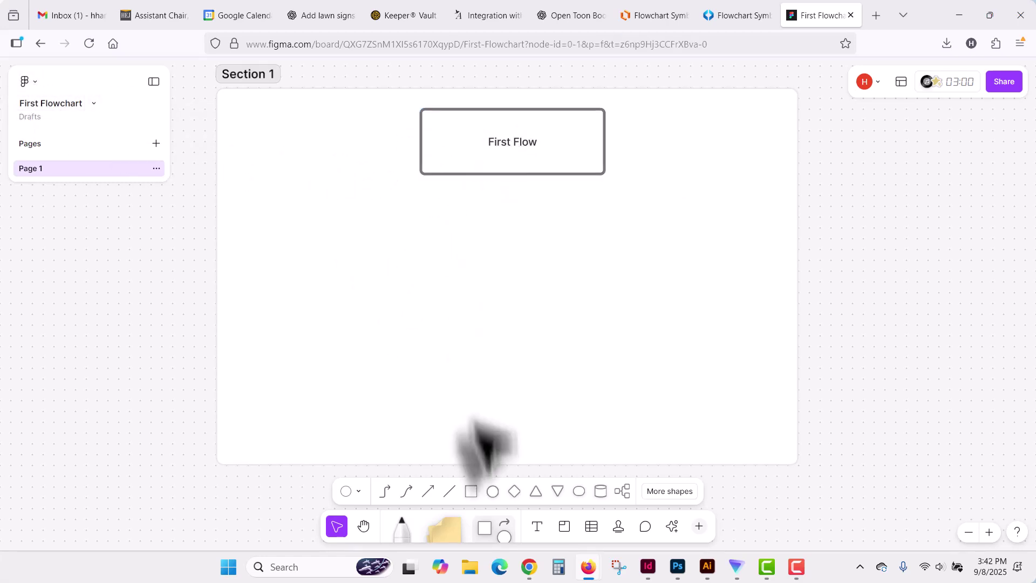
Step: Place a diamond below the First Flow rectangle and reduce the rectangle's height
click(514, 492)
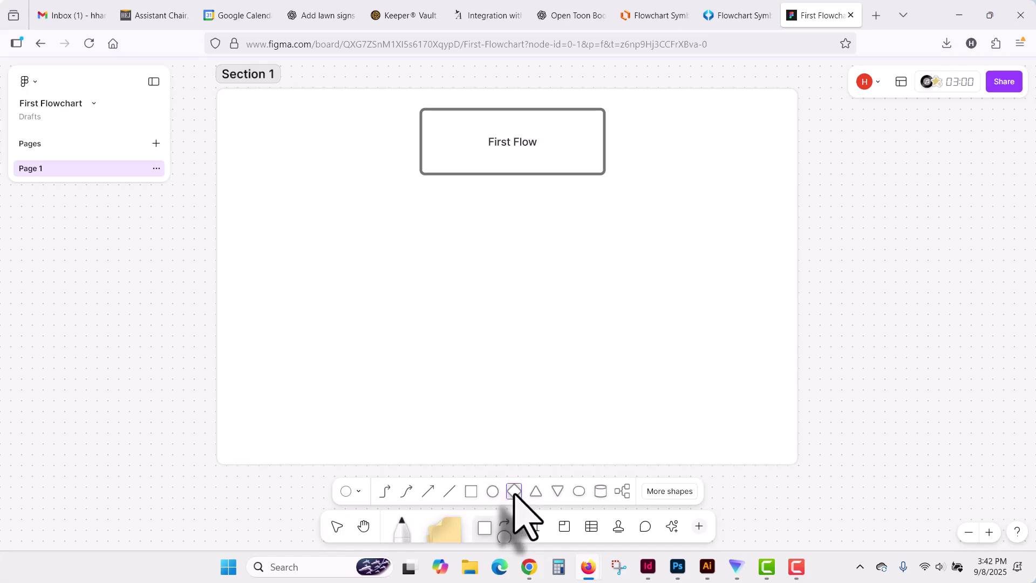
drag(515, 494, 506, 252)
click(570, 111)
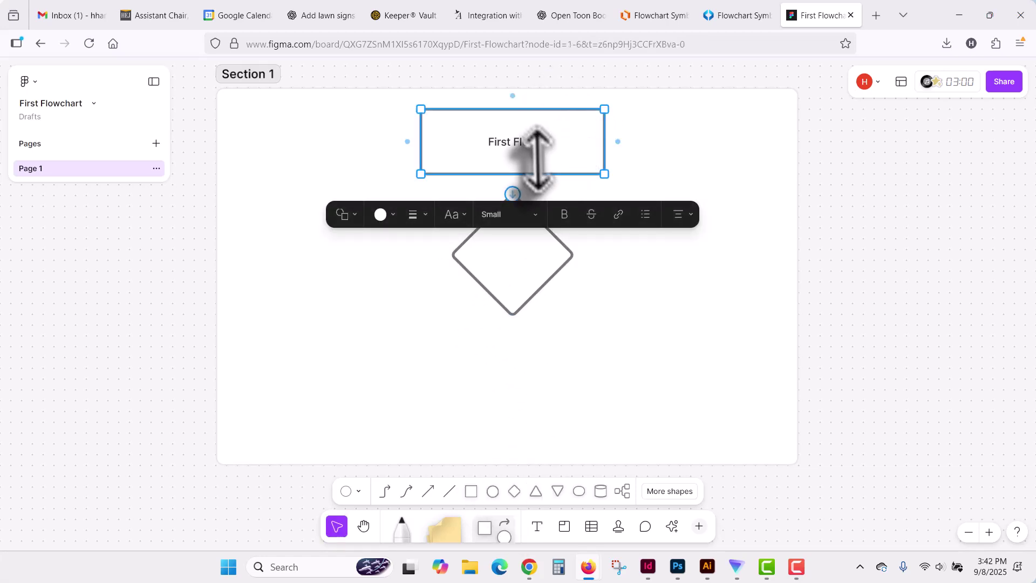
mouse_move(549, 162)
mouse_down()
mouse_move(551, 132)
mouse_move(551, 142)
mouse_up()
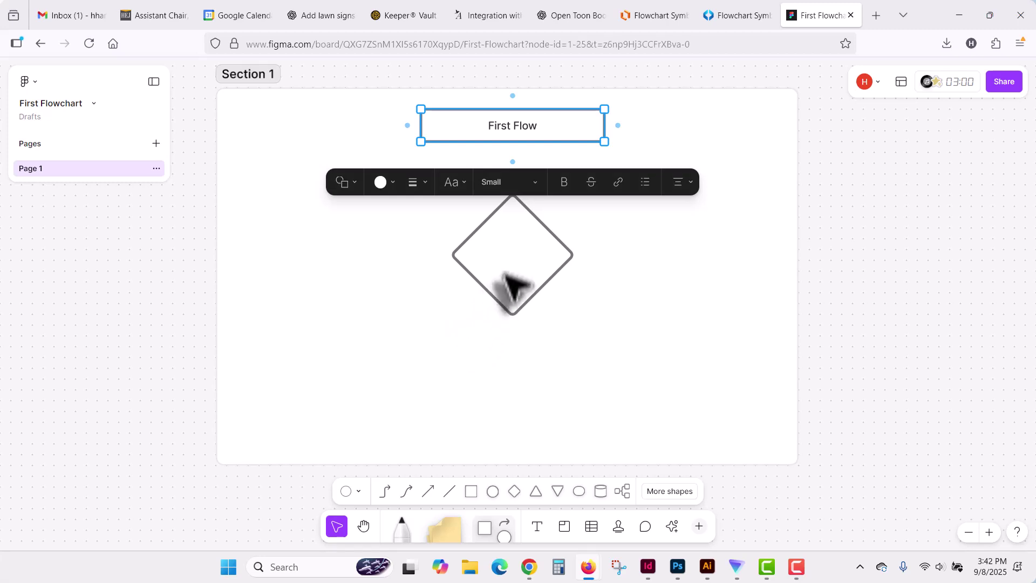
Step: Position the diamond centred beneath the First Flow rectangle and flatten it into a wider-than-tall shape, leaving a gap between them
drag(497, 287, 513, 233)
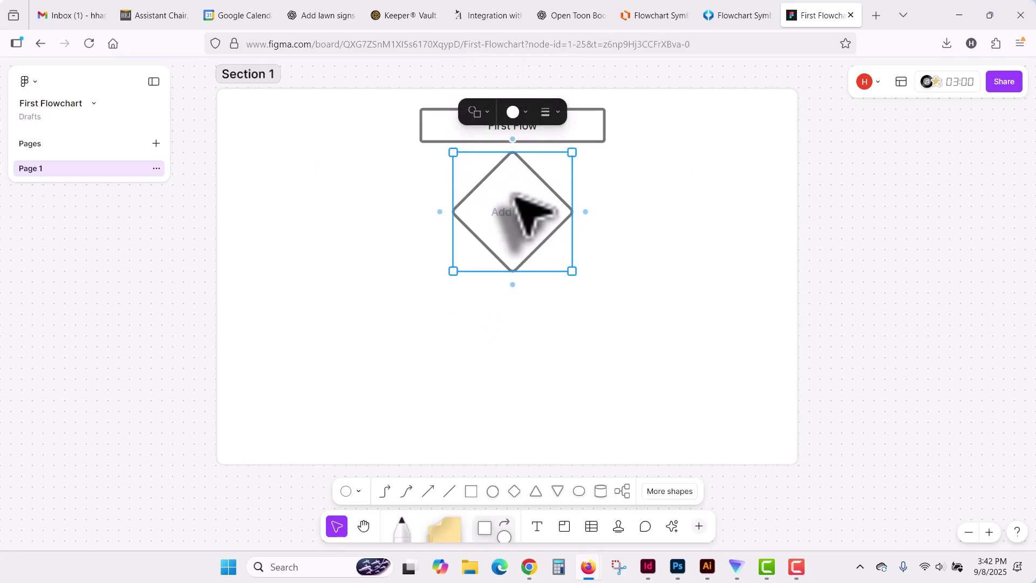
drag(515, 197, 505, 211)
drag(508, 174, 507, 217)
drag(505, 268, 512, 249)
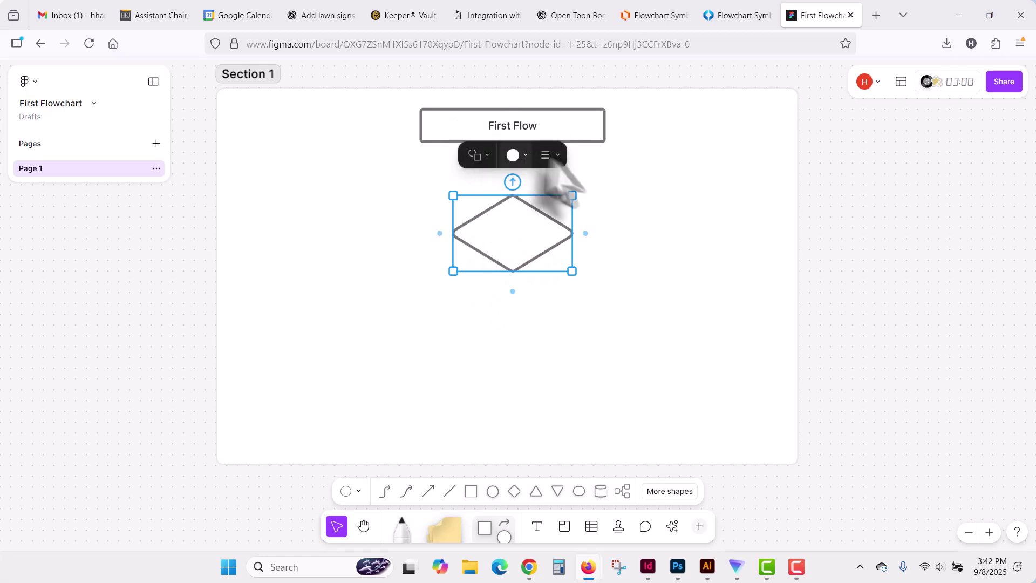
Step: Connect the underside of the First Flow rectangle to the diamond's upper point with an arrow
click(590, 171)
click(582, 130)
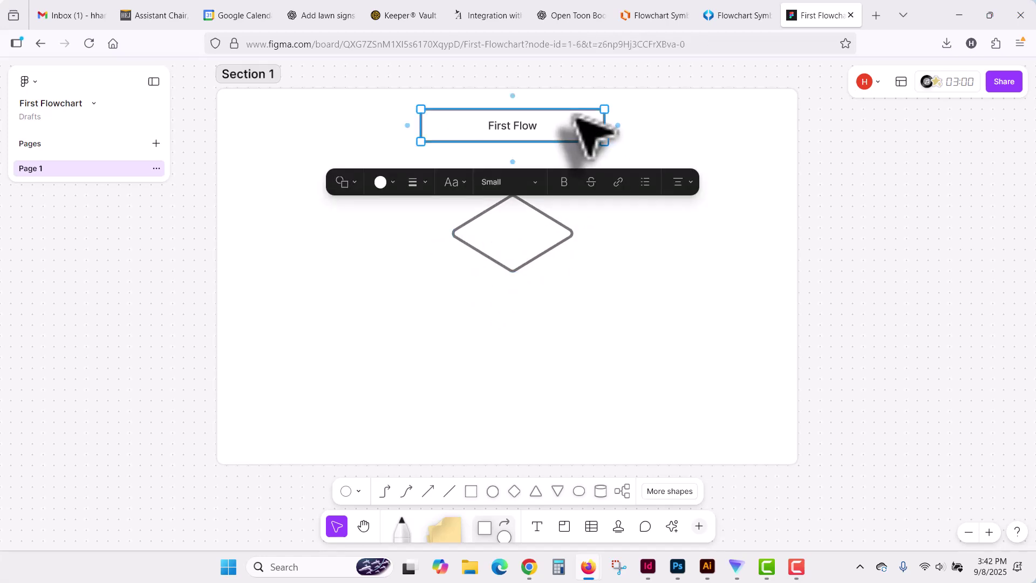
click(506, 157)
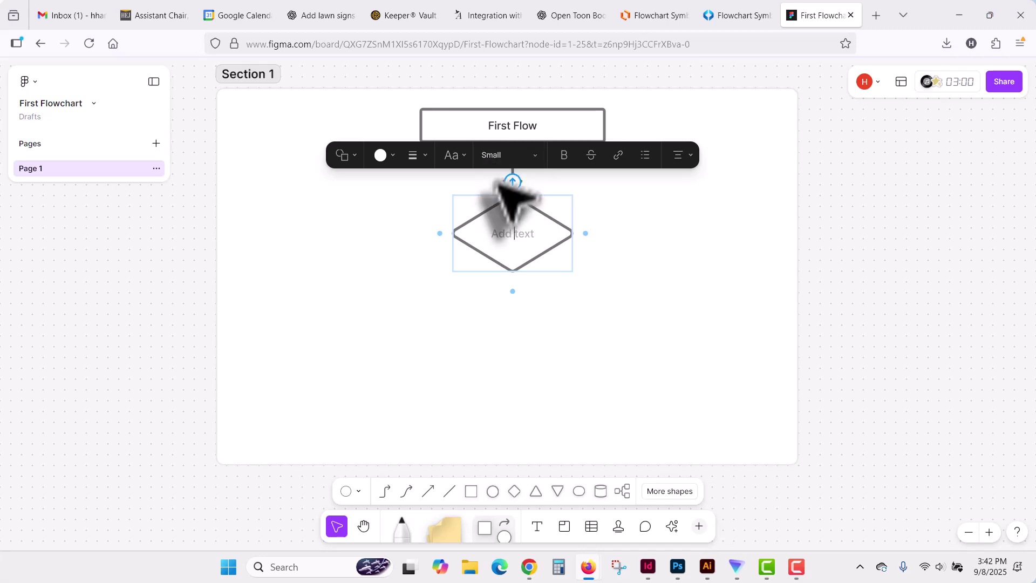
click(626, 302)
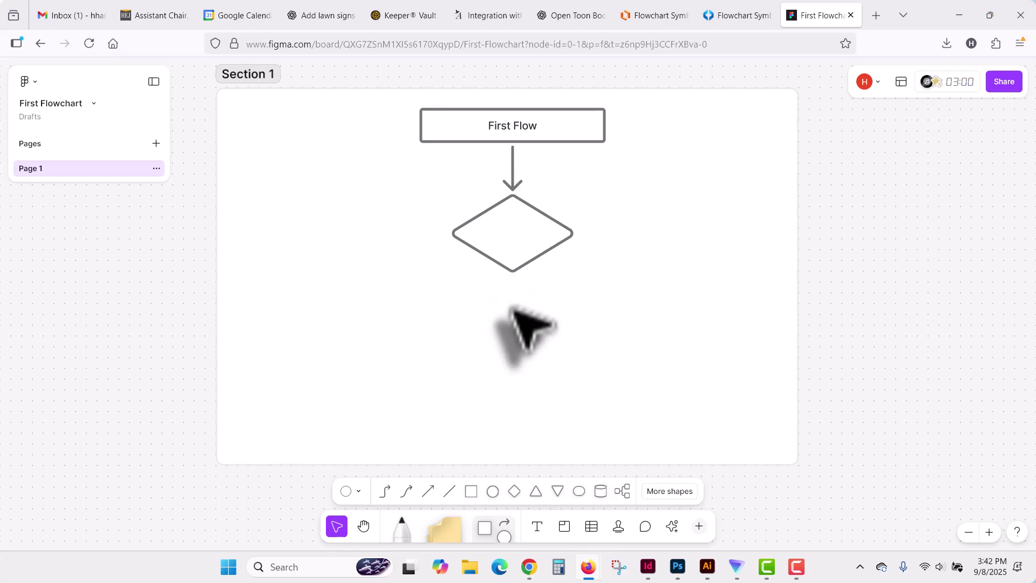
Step: Place a square on the left side of the diamond and duplicate it on the right side
click(510, 228)
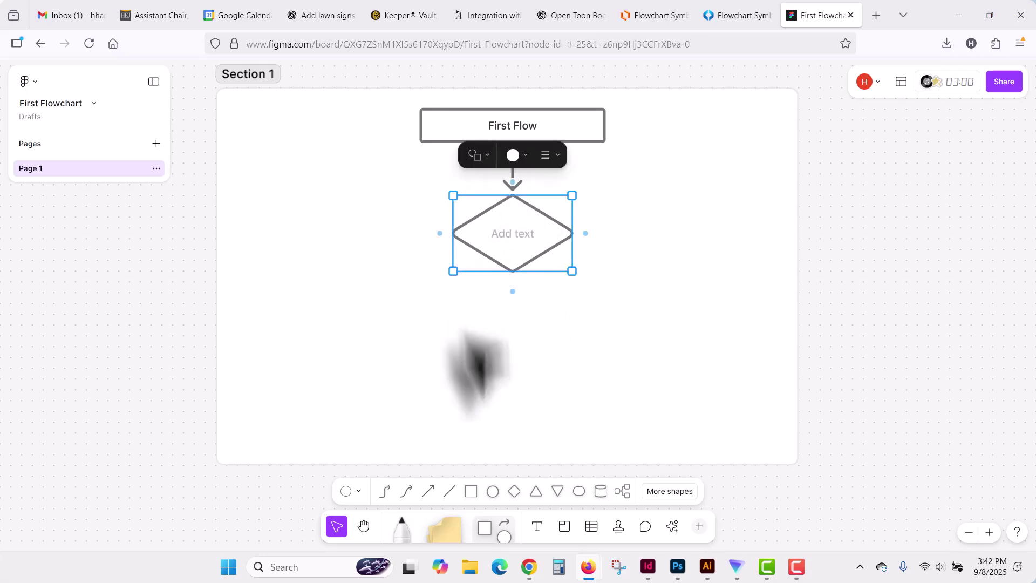
click(471, 491)
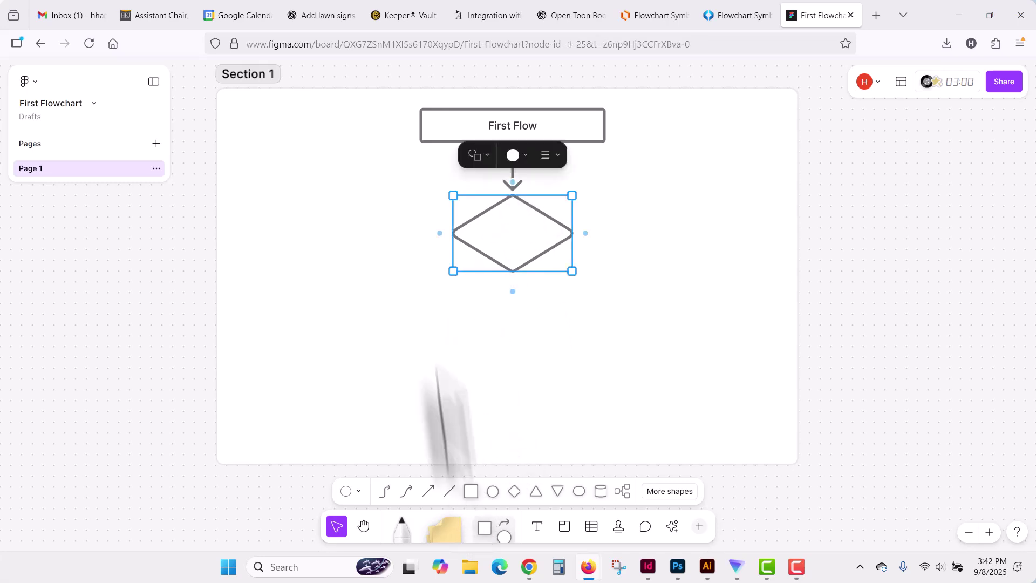
click(286, 185)
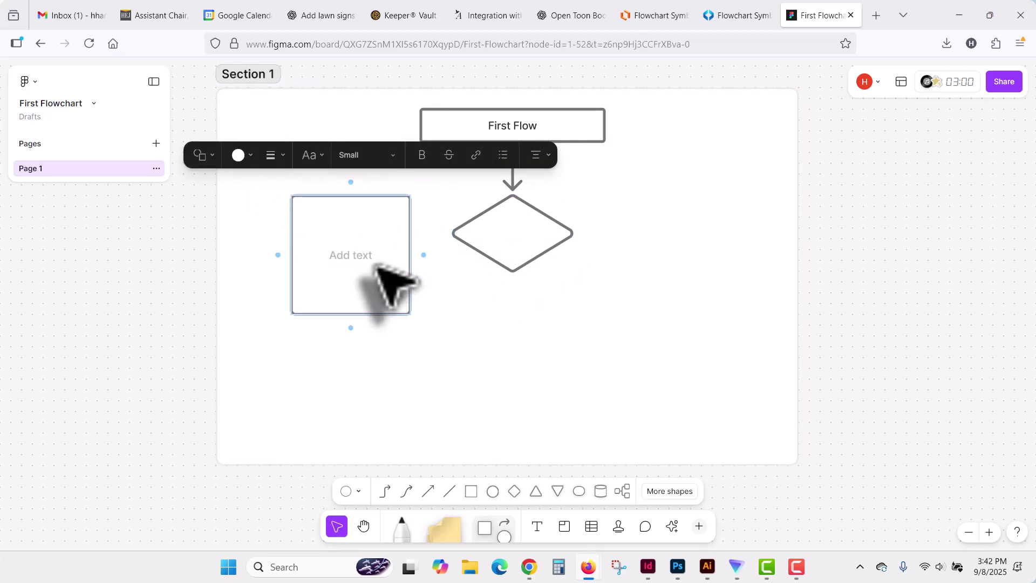
key(Escape)
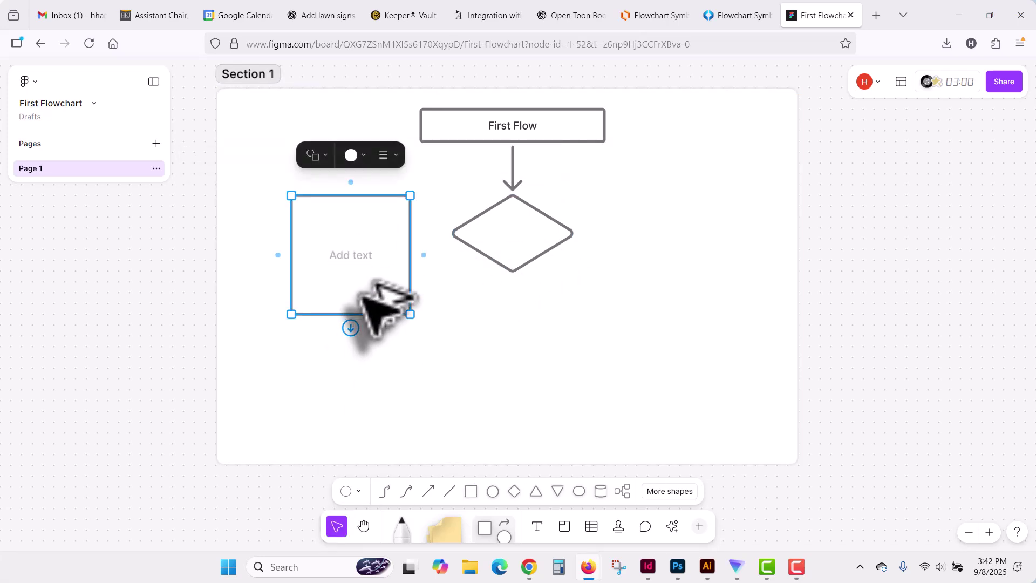
drag(367, 289, 692, 260)
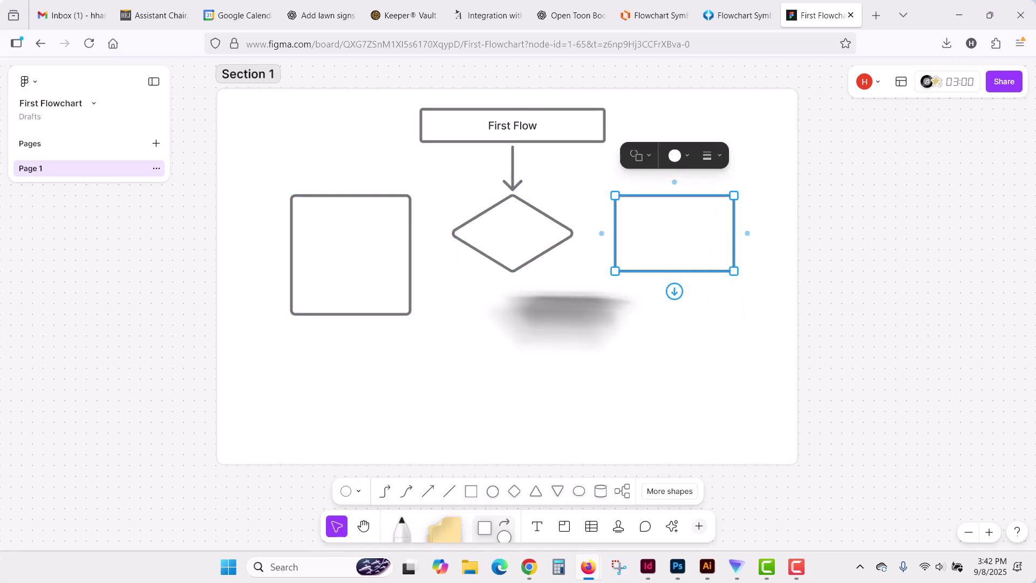
Step: Reduce both side shapes to equally low rectangles and align the diamond vertically with their centres
shift+click(369, 289)
drag(377, 284, 363, 233)
click(398, 312)
click(371, 273)
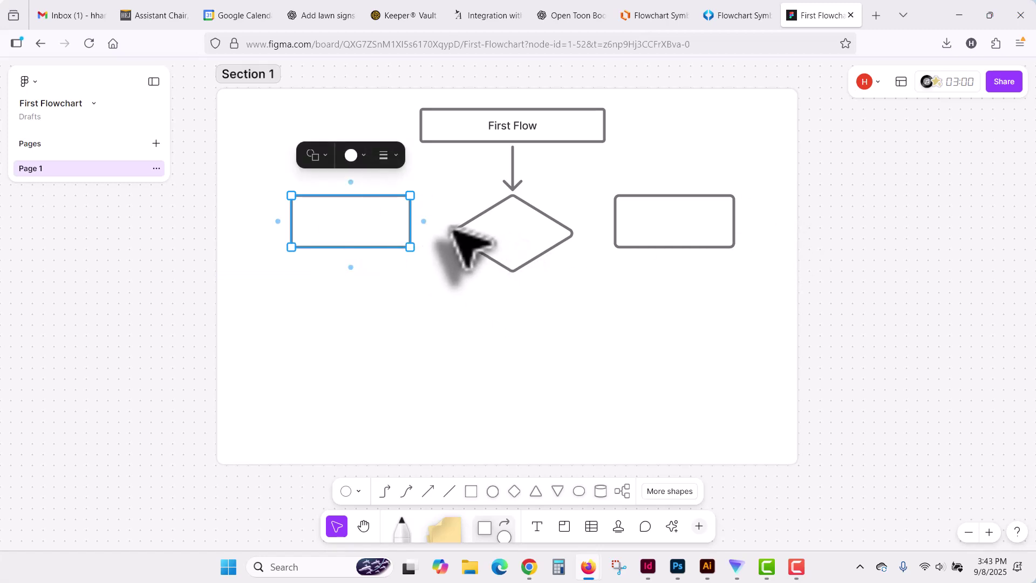
click(521, 239)
mouse_move(520, 237)
mouse_down()
mouse_move(518, 323)
mouse_move(534, 319)
mouse_move(506, 319)
mouse_move(518, 237)
mouse_move(531, 251)
mouse_up()
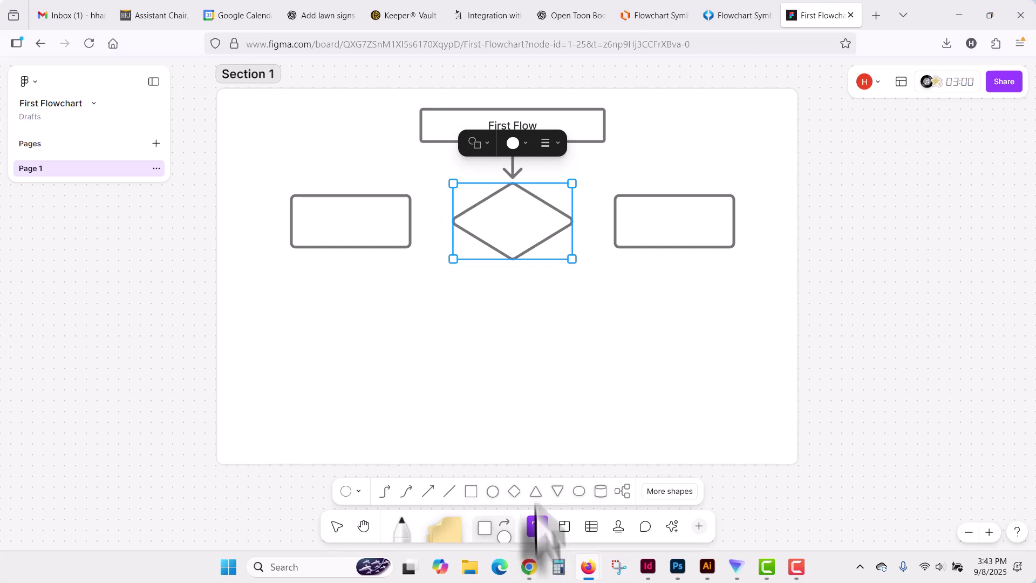
Step: Add the text "Headline" in the section, to the left of the First Flow rectangle
click(256, 106)
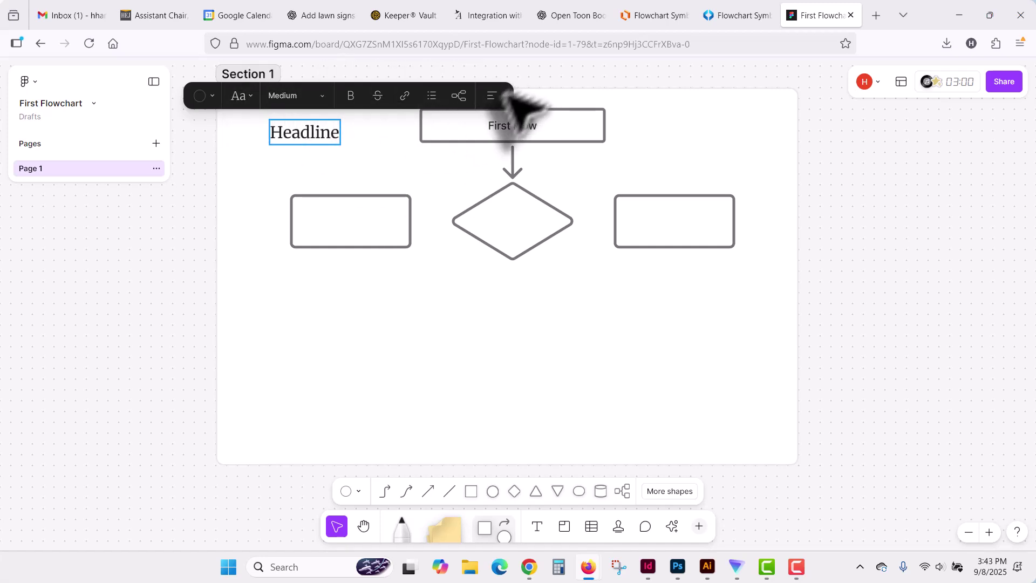
key(Escape)
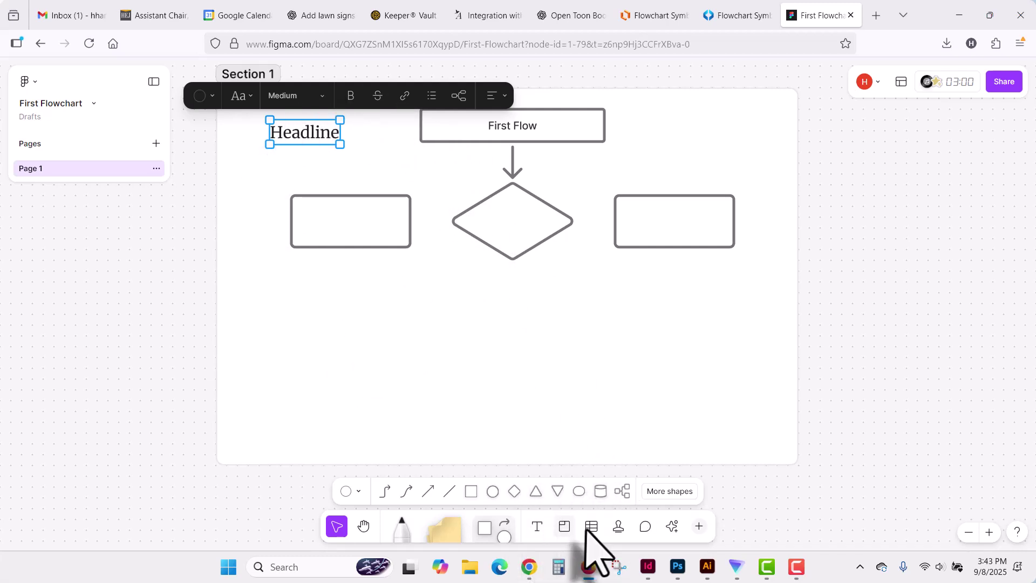
Step: Insert a table below the diamond, add one row and two columns, and select its first column
click(366, 280)
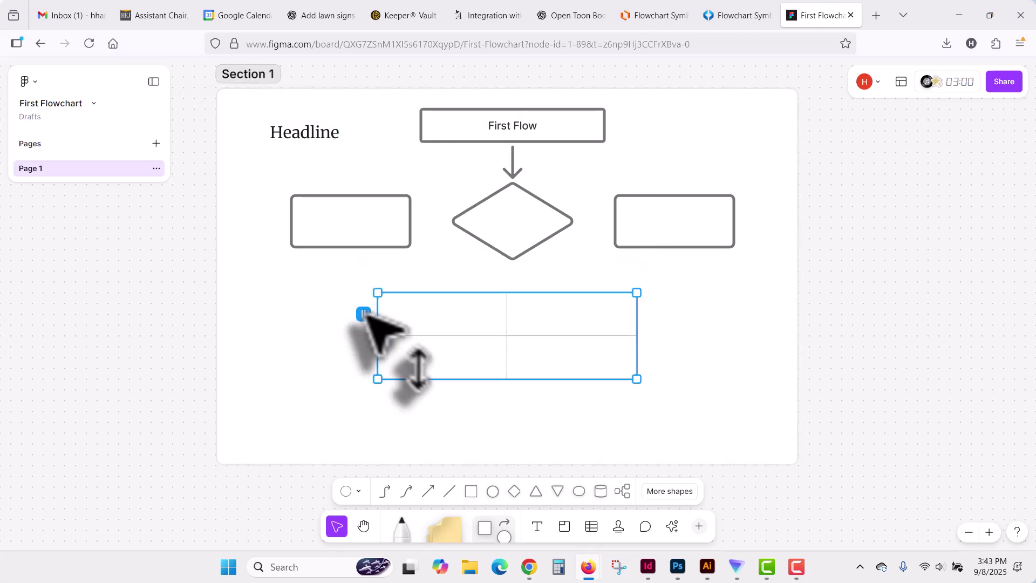
drag(361, 312, 402, 357)
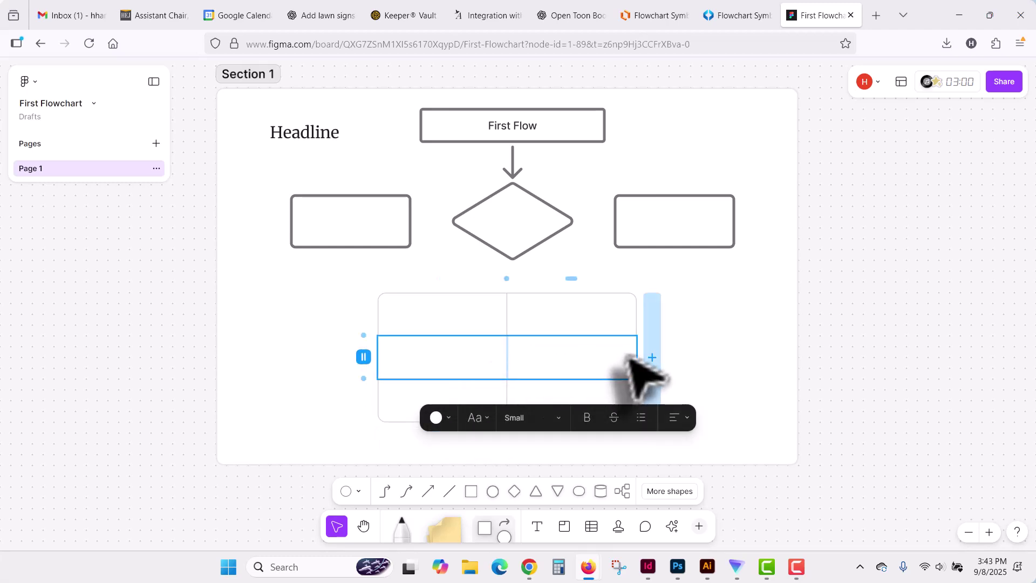
click(652, 357)
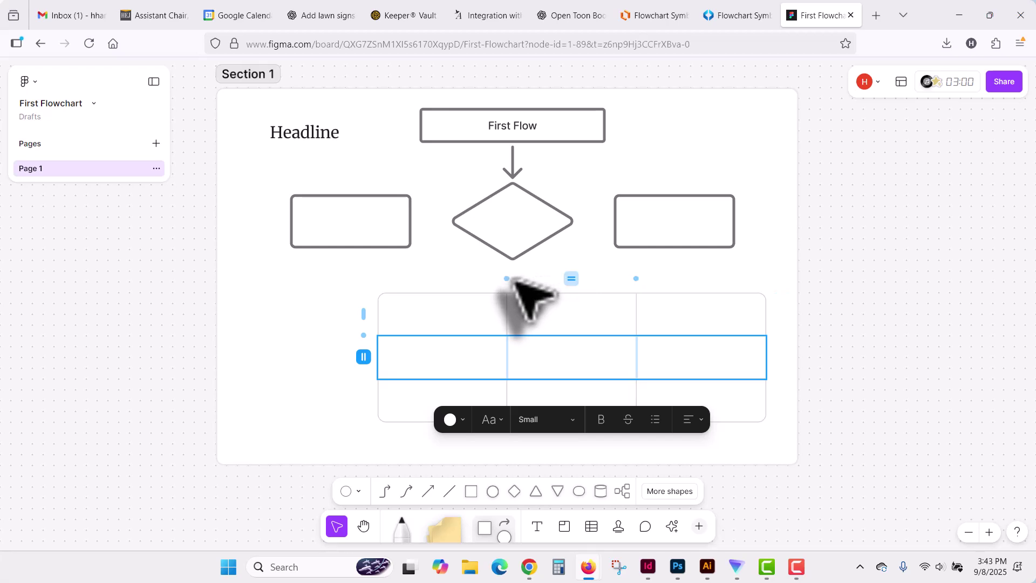
click(506, 278)
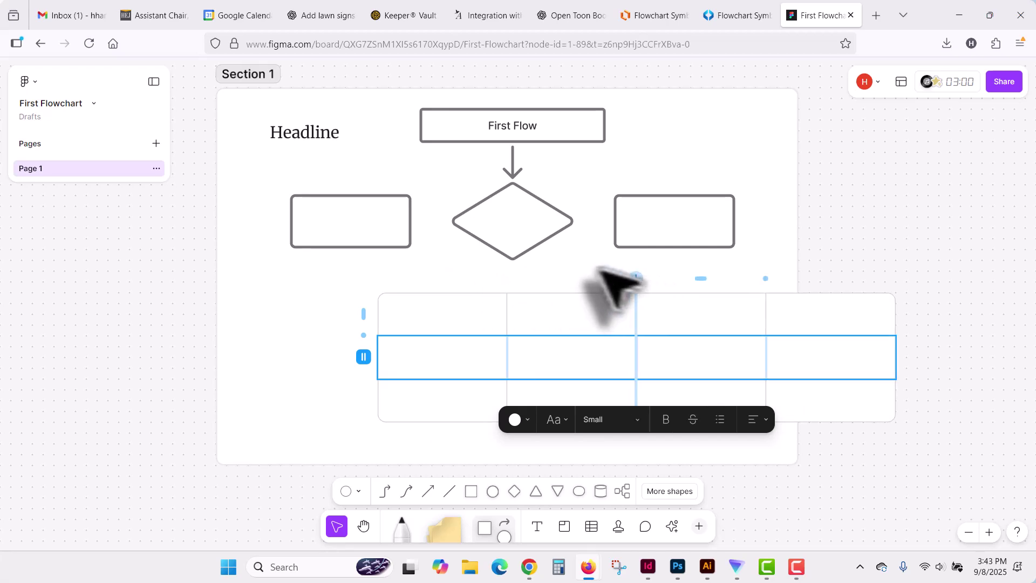
click(442, 278)
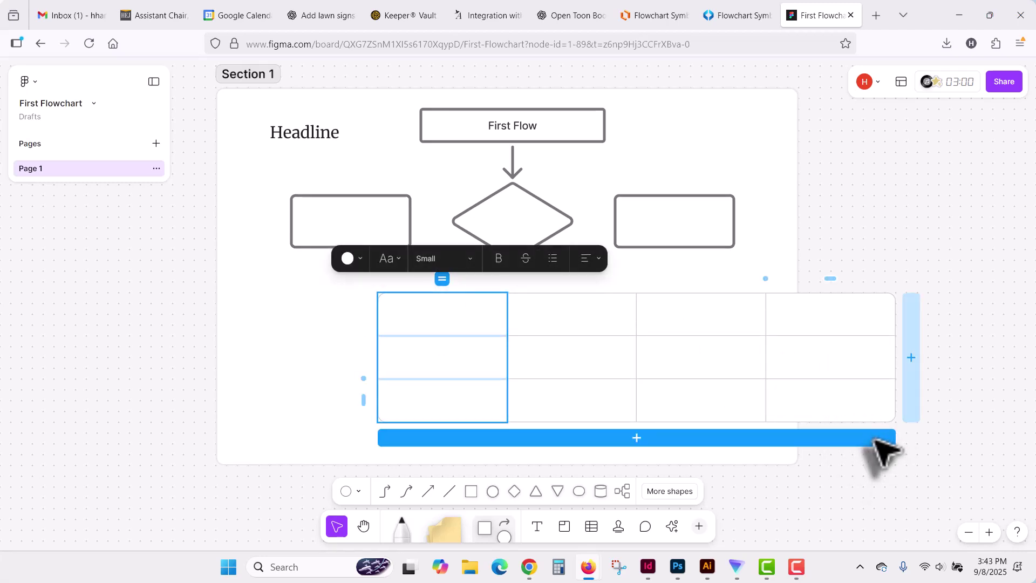
Step: Enlarge the table to five rows and five columns, and delete the whole table
click(875, 439)
click(911, 454)
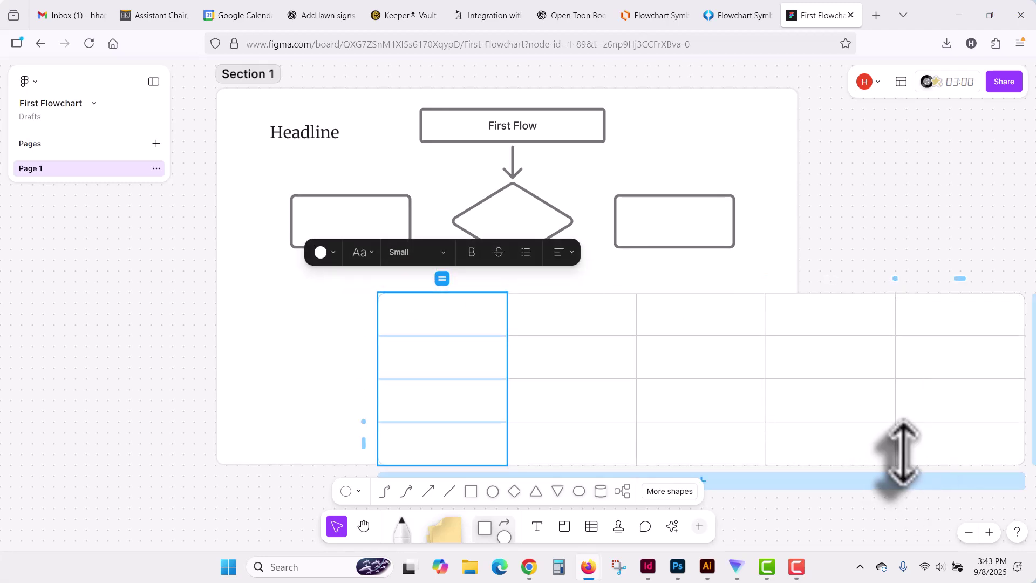
click(906, 481)
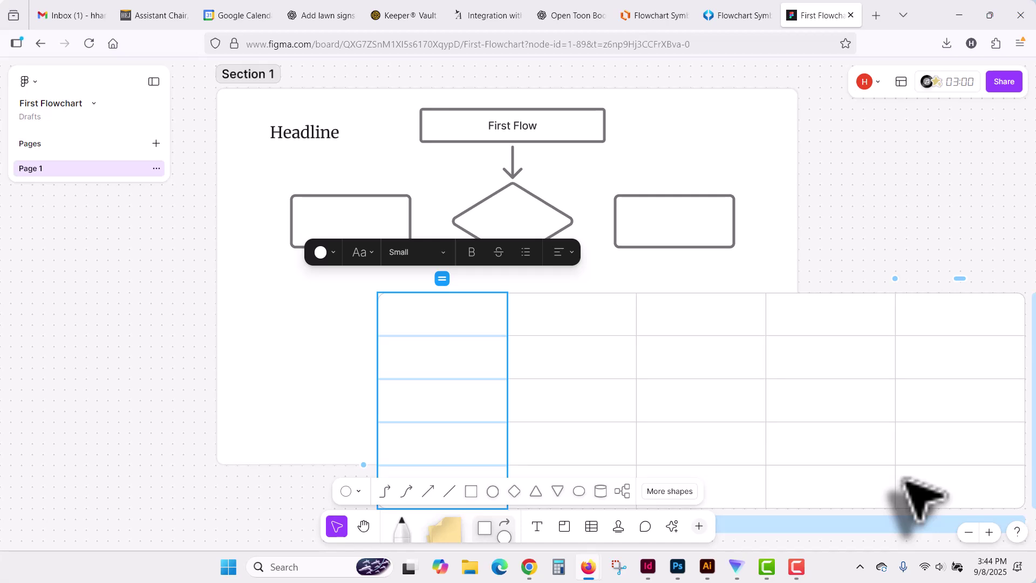
key(Delete)
key(Delete)
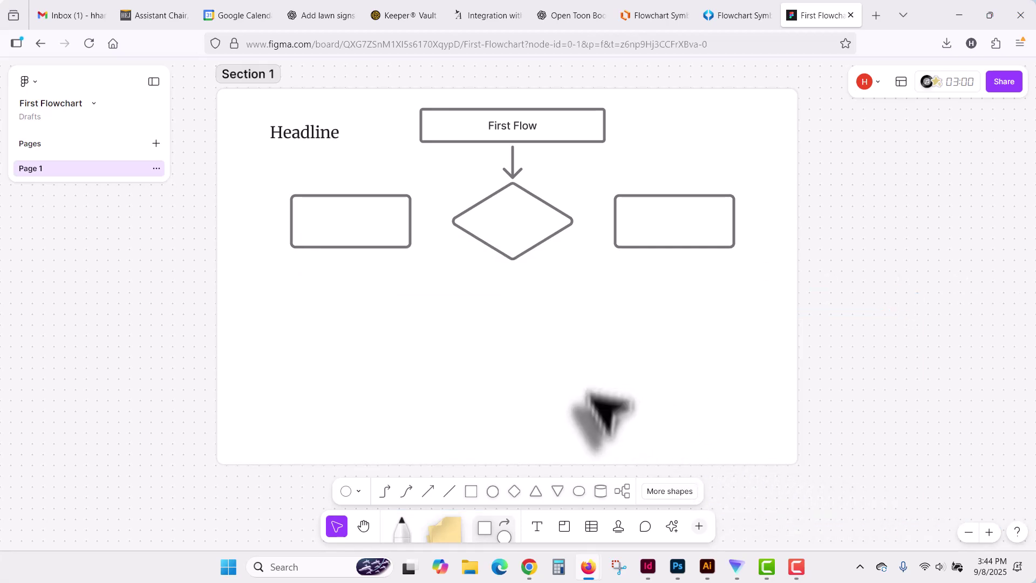
Step: Insert a two-by-two table below the diamond, narrow its first column and widen its second column
click(592, 526)
click(377, 325)
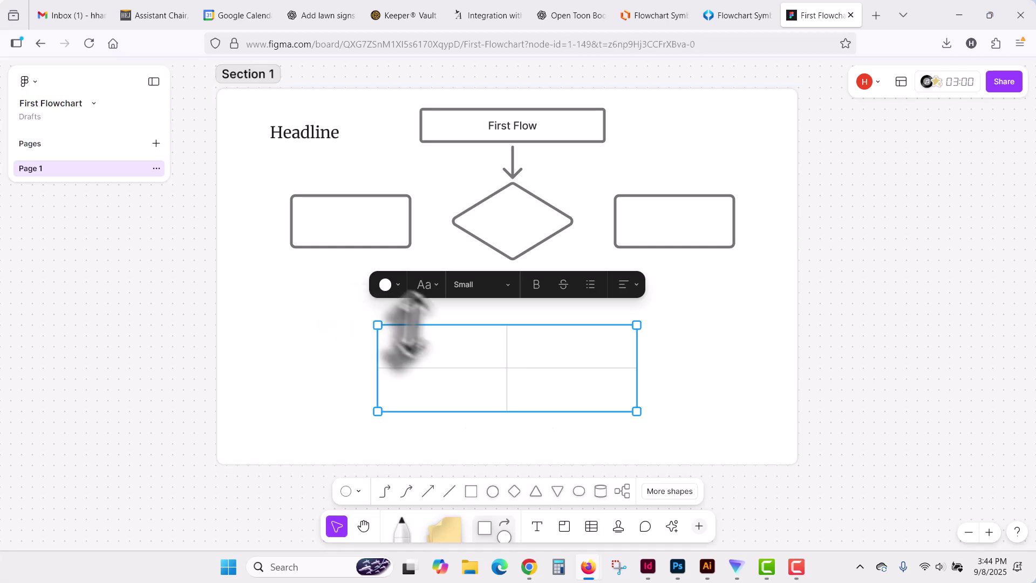
click(443, 354)
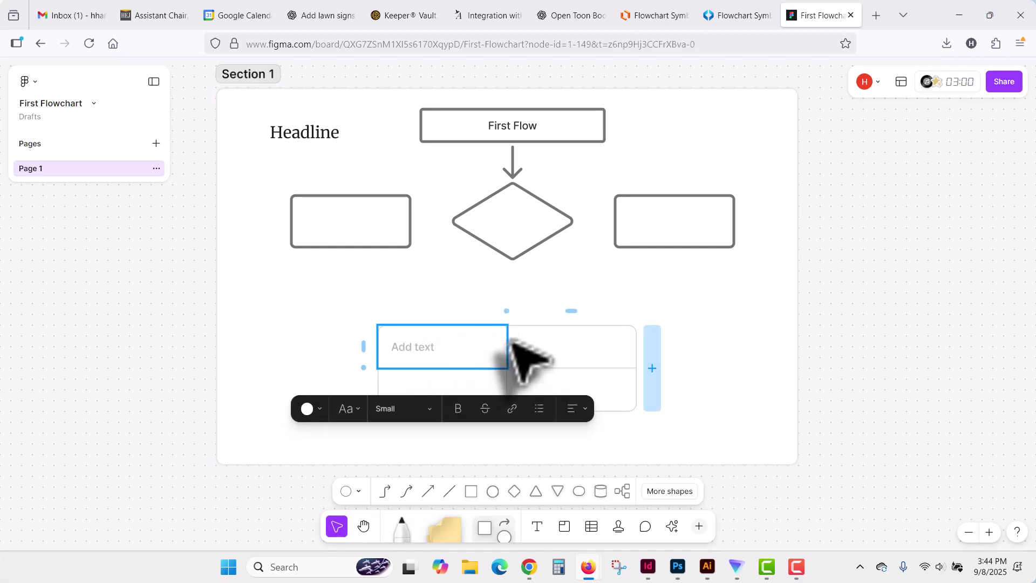
drag(509, 339, 485, 341)
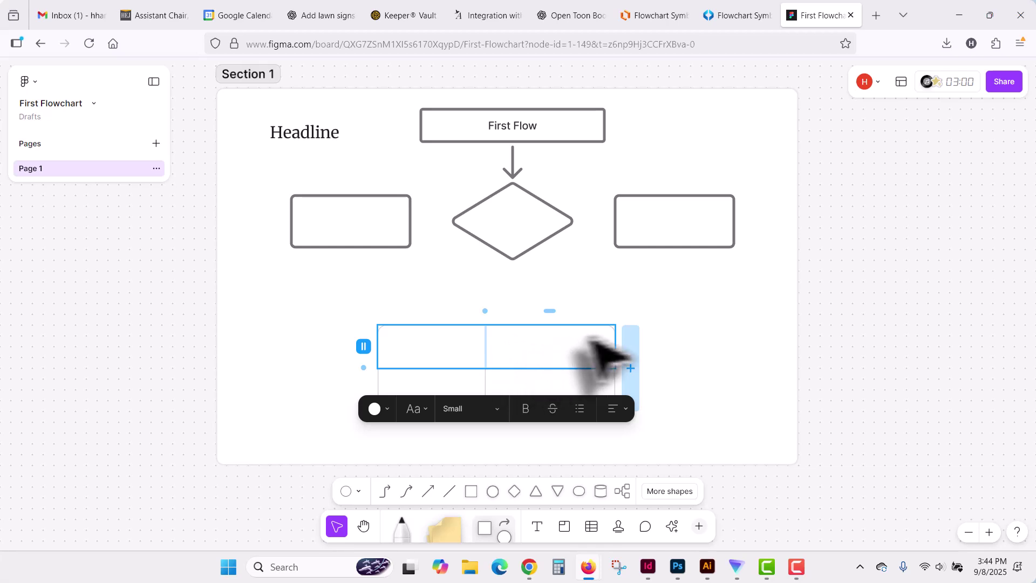
drag(620, 337, 659, 330)
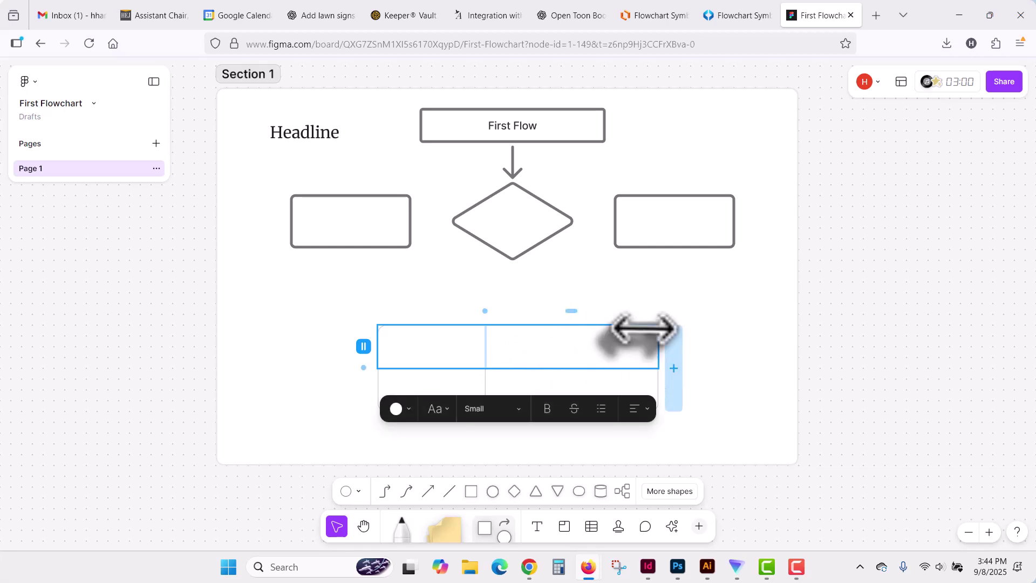
Step: Place a green thumbs-up stamp just above the rectangle on the right side of the diamond
click(618, 526)
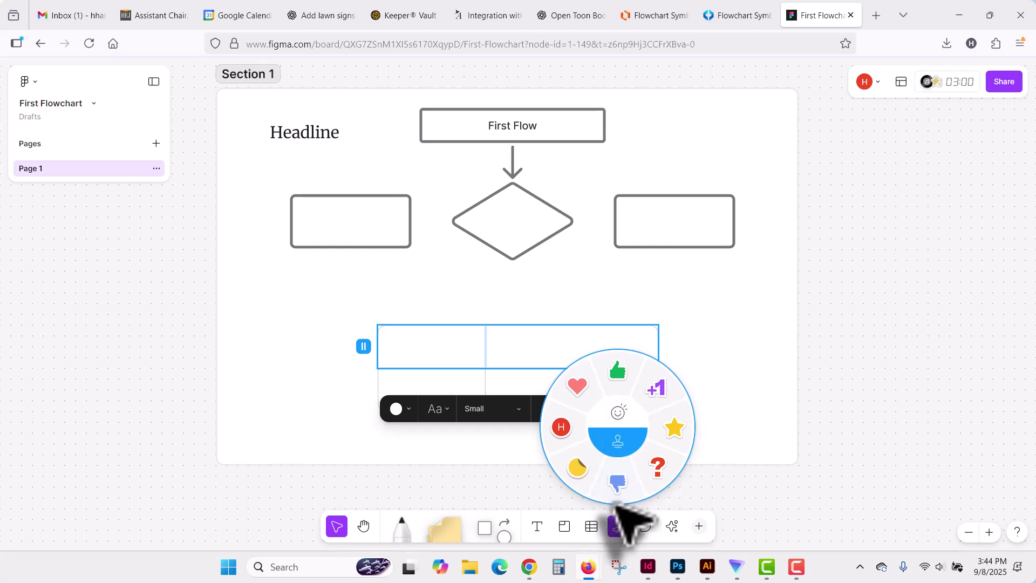
click(609, 381)
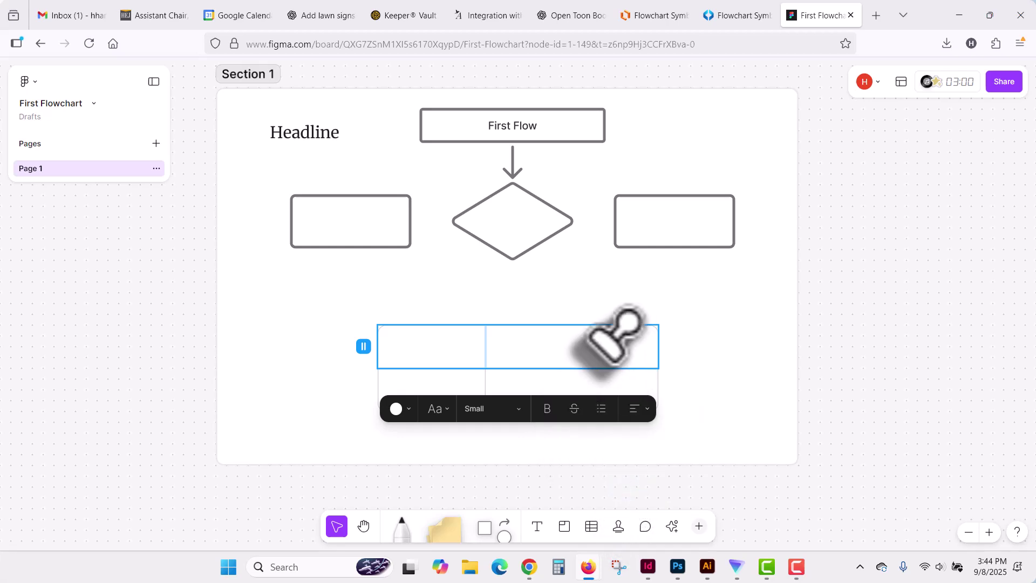
click(670, 174)
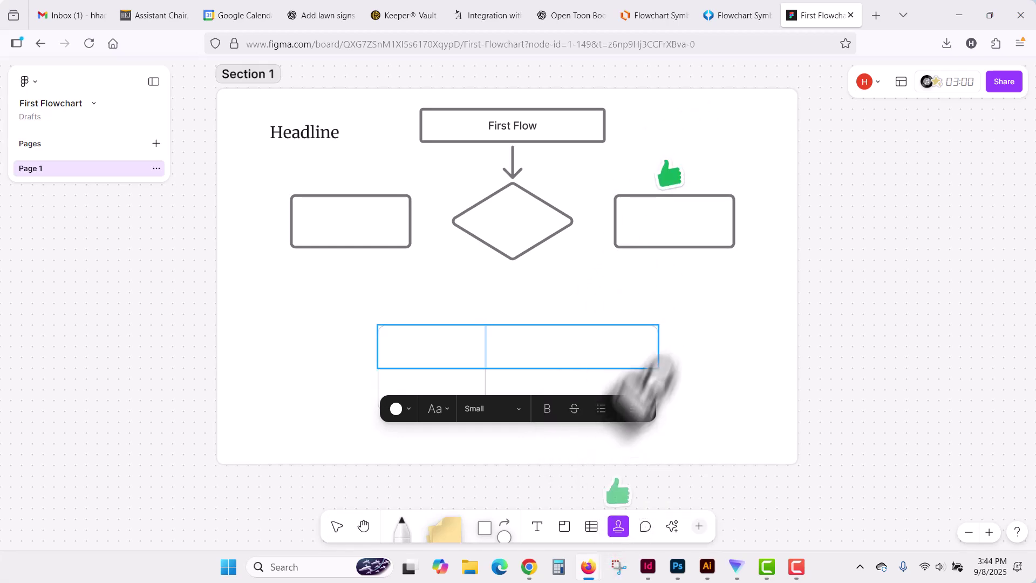
Step: Examine the available stamps and emoji reactions, and open the board's comments
click(612, 524)
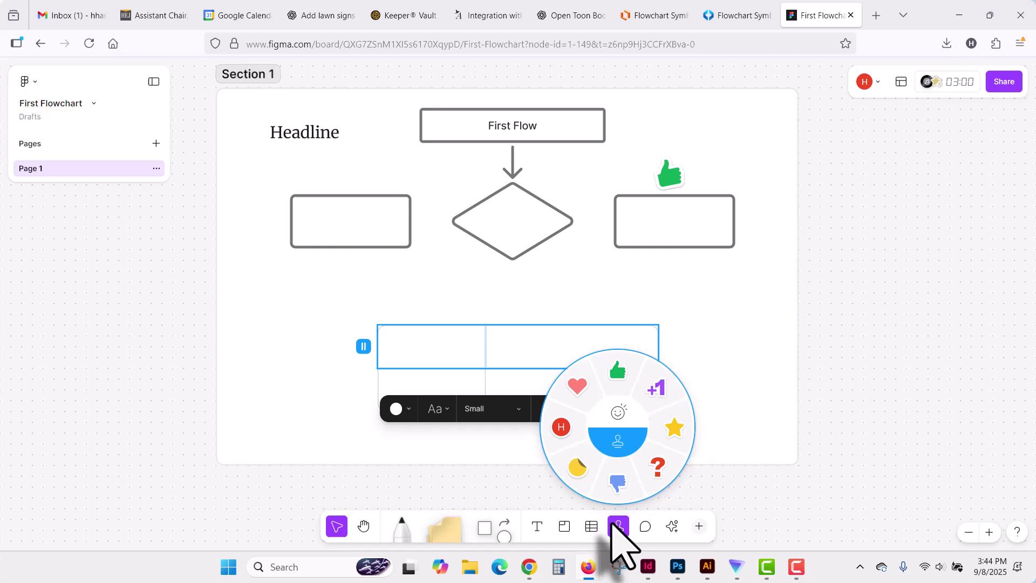
click(618, 413)
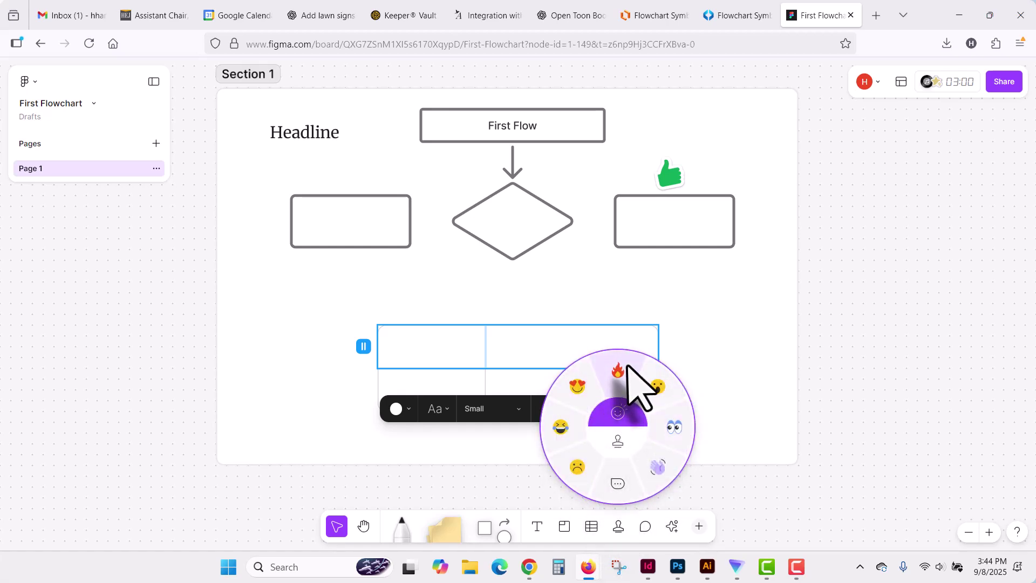
click(645, 526)
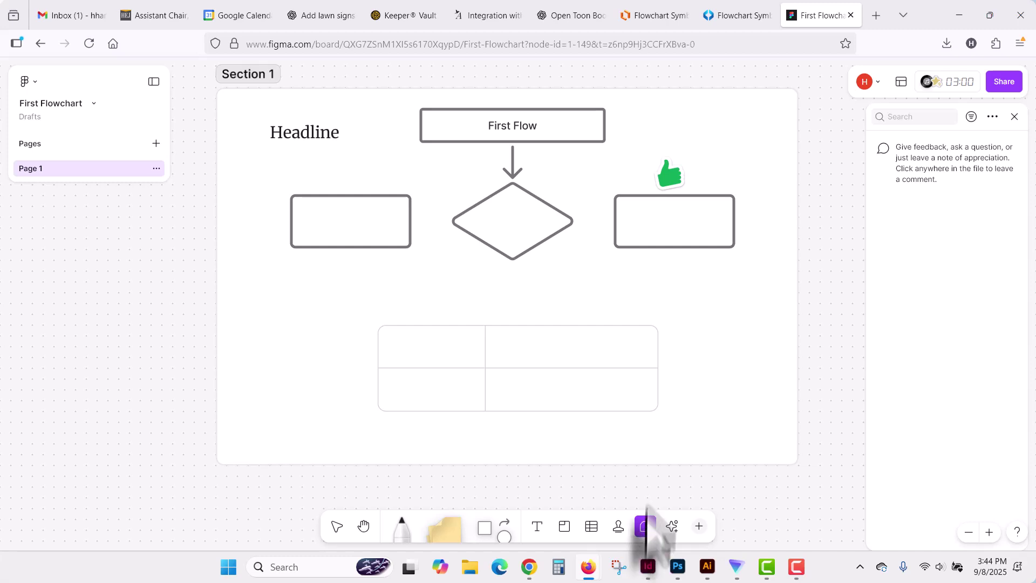
Step: Draft the comment "Please add a description" at the lower-right corner of the rectangle under the thumbs-up stamp
click(726, 237)
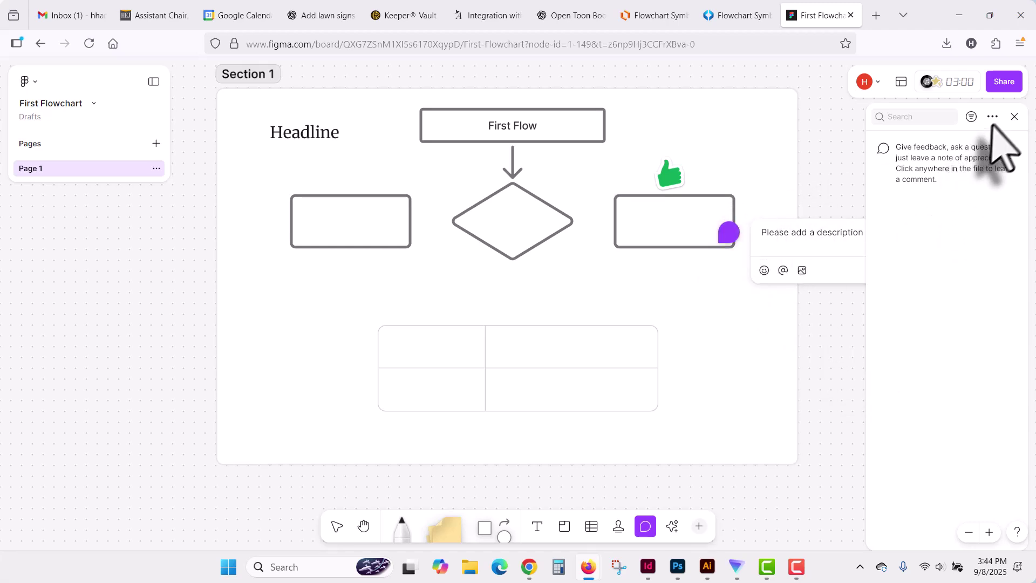
Step: Search the available actions for "ui", and look through the library of stickers, templates, widgets and plugins
click(670, 529)
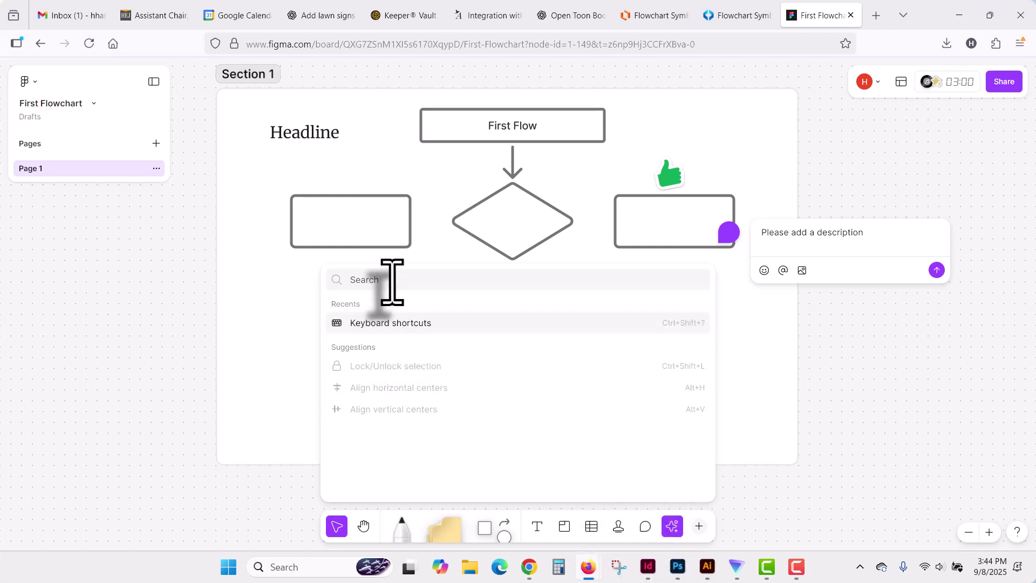
text(ui)
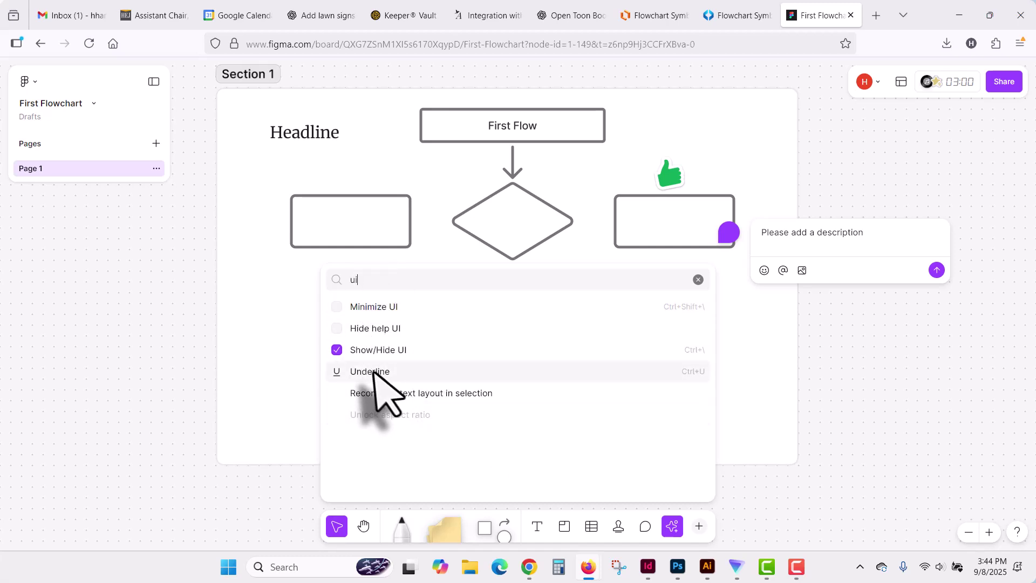
click(699, 526)
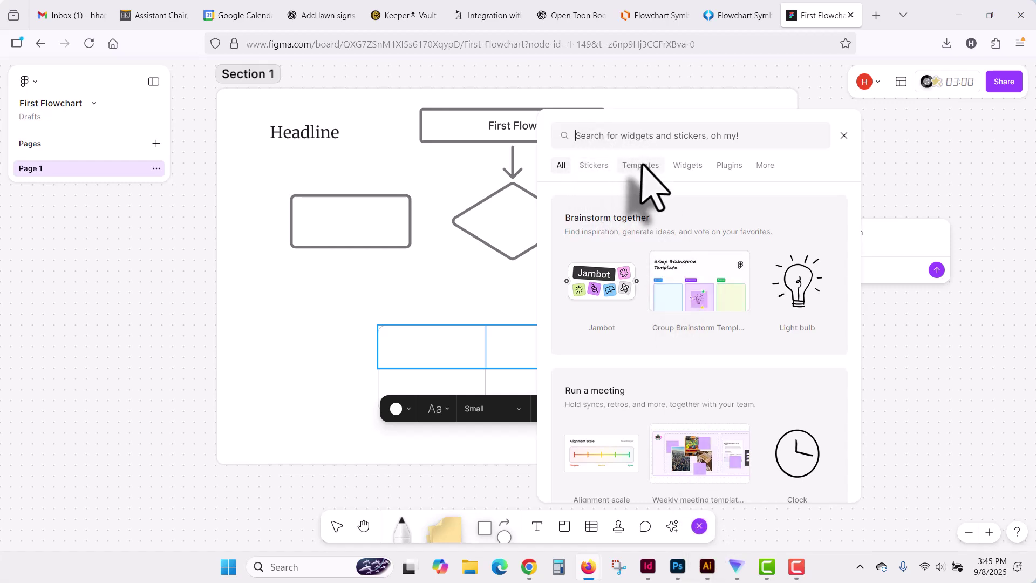
click(844, 136)
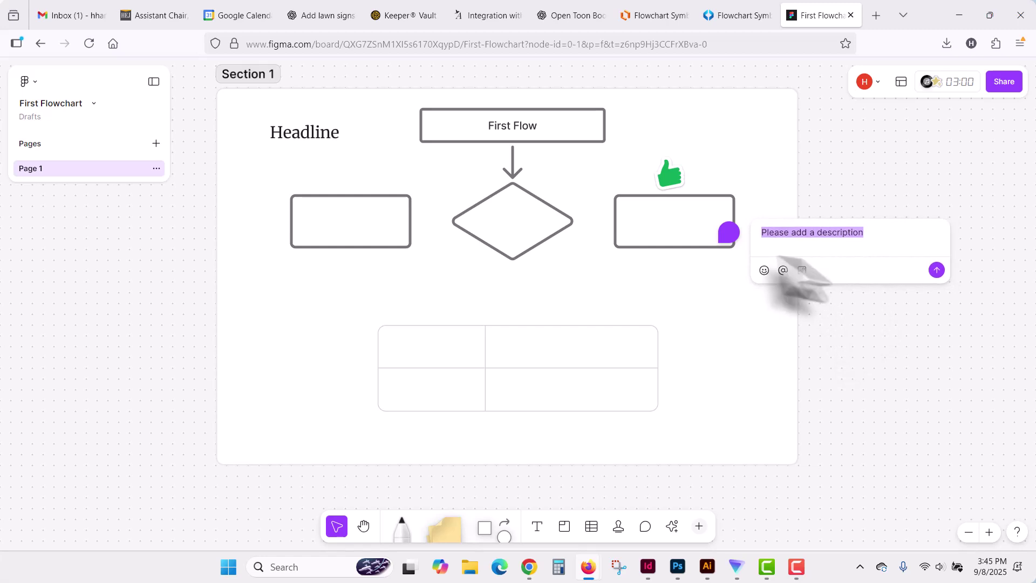
Step: Discard the unsent comment at the rectangle under the thumbs-up stamp
click(729, 265)
click(583, 319)
click(685, 240)
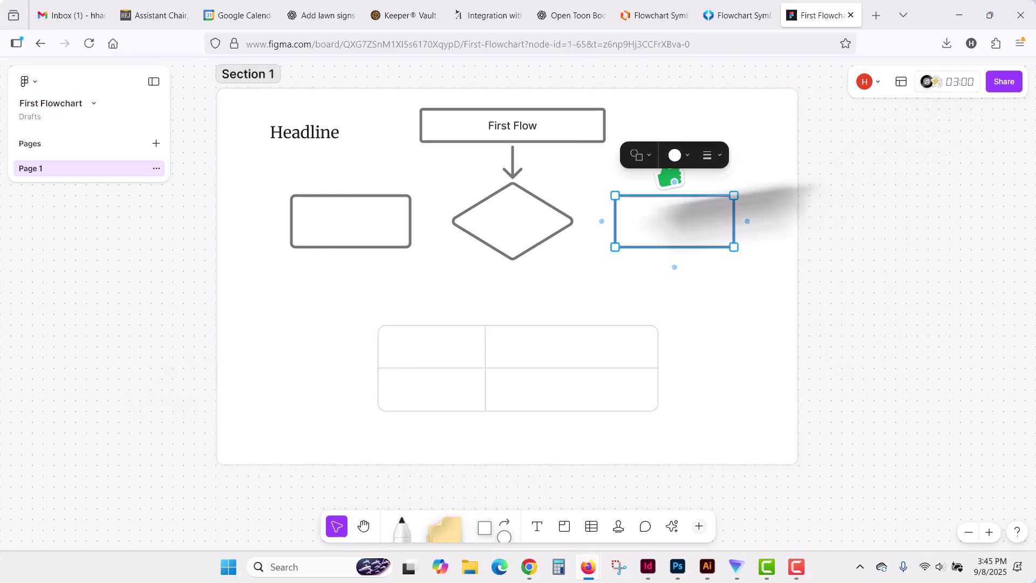
Step: Connect the diamond's left corner to the rectangle on its left with an arrow
click(453, 223)
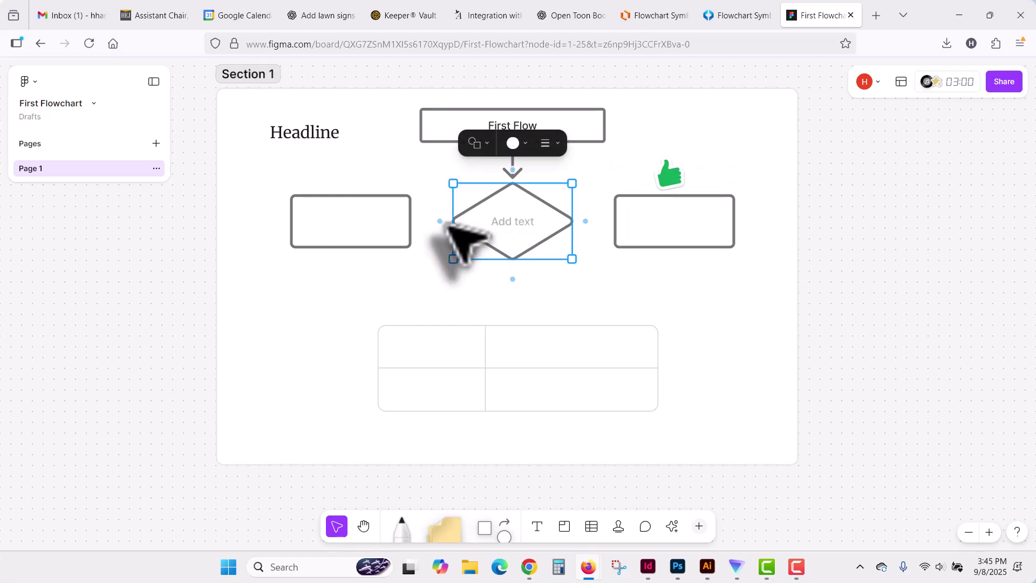
drag(440, 221, 394, 216)
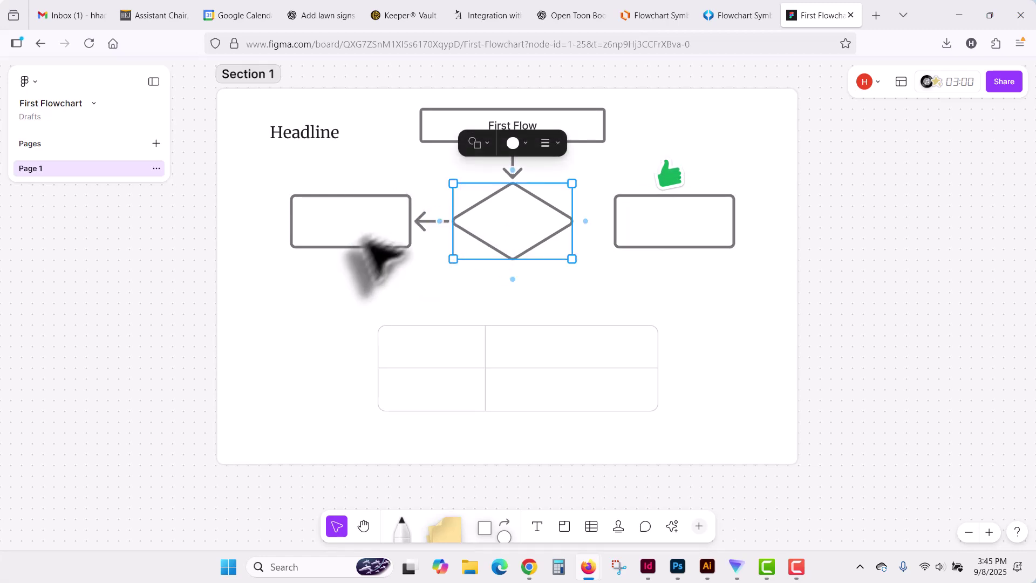
Step: Connect the left rectangle's bottom to the right rectangle's bottom with an arrow, and move the left rectangle slightly farther from the diamond
click(333, 244)
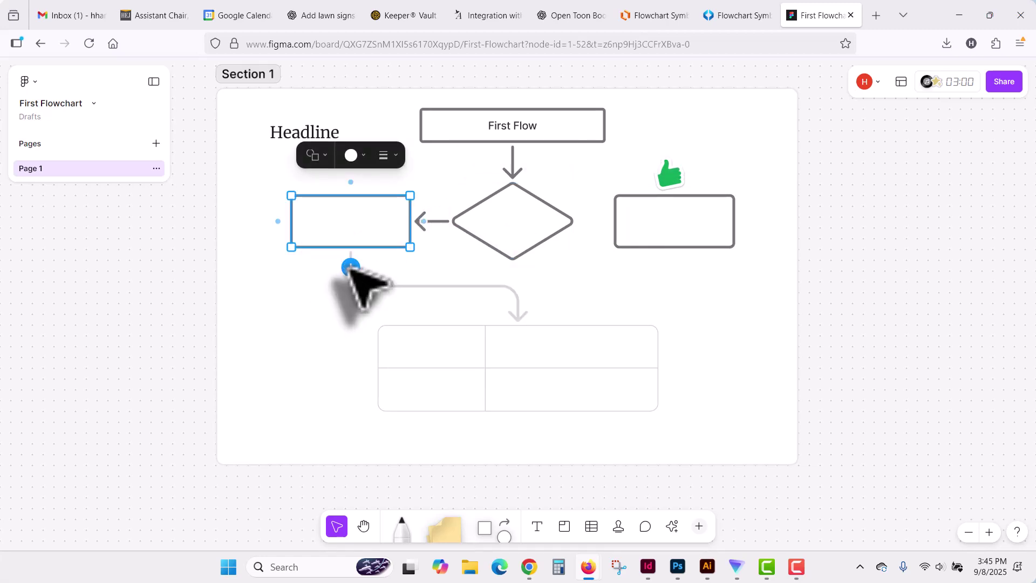
drag(351, 267, 659, 229)
drag(331, 218, 309, 217)
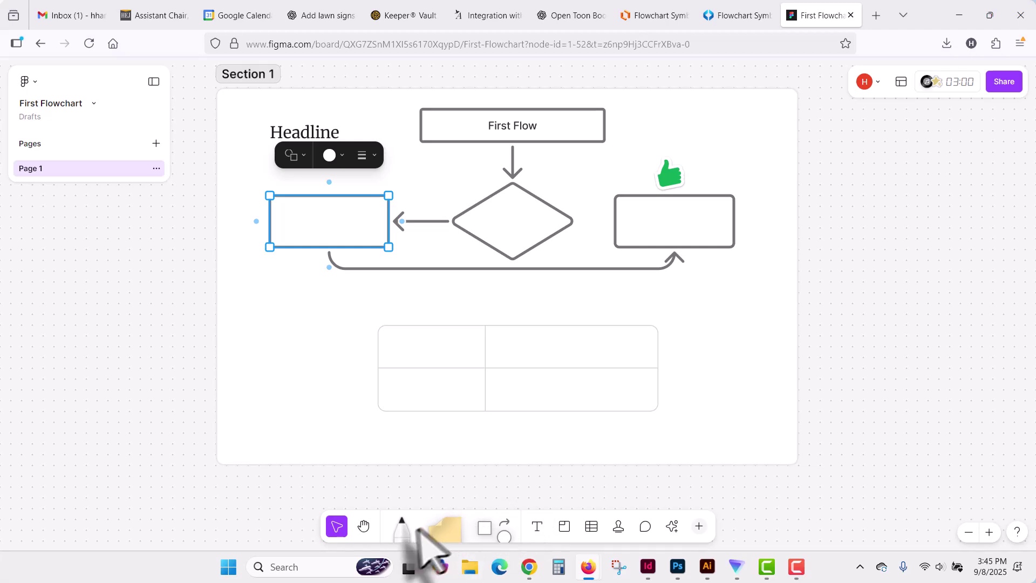
Step: Handwrite "Hi" in black marker below the left rectangle, beside the table
click(402, 526)
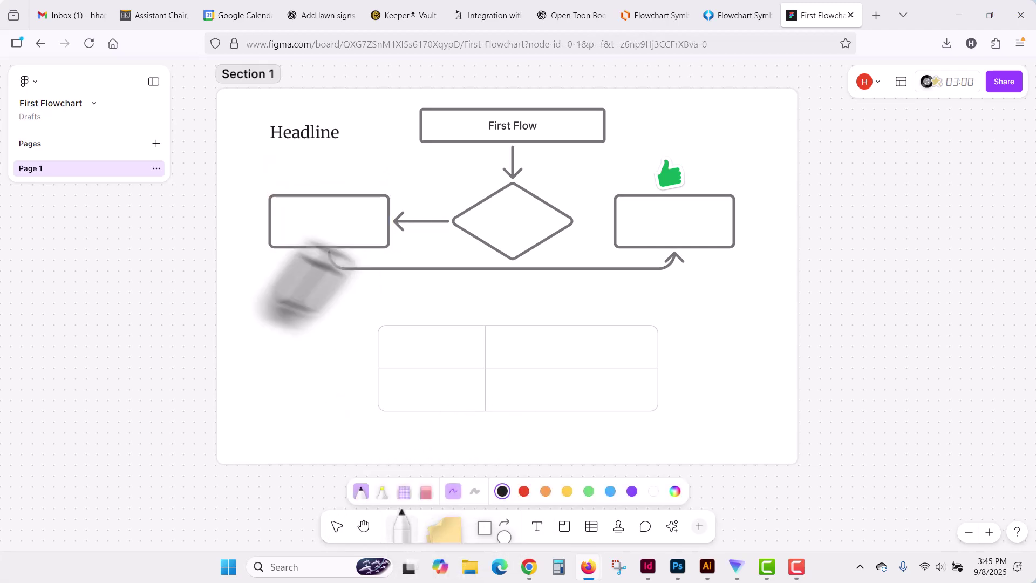
mouse_move(279, 326)
mouse_down()
mouse_move(283, 356)
mouse_move(310, 356)
mouse_move(315, 322)
mouse_move(326, 340)
mouse_up()
drag(332, 305, 337, 304)
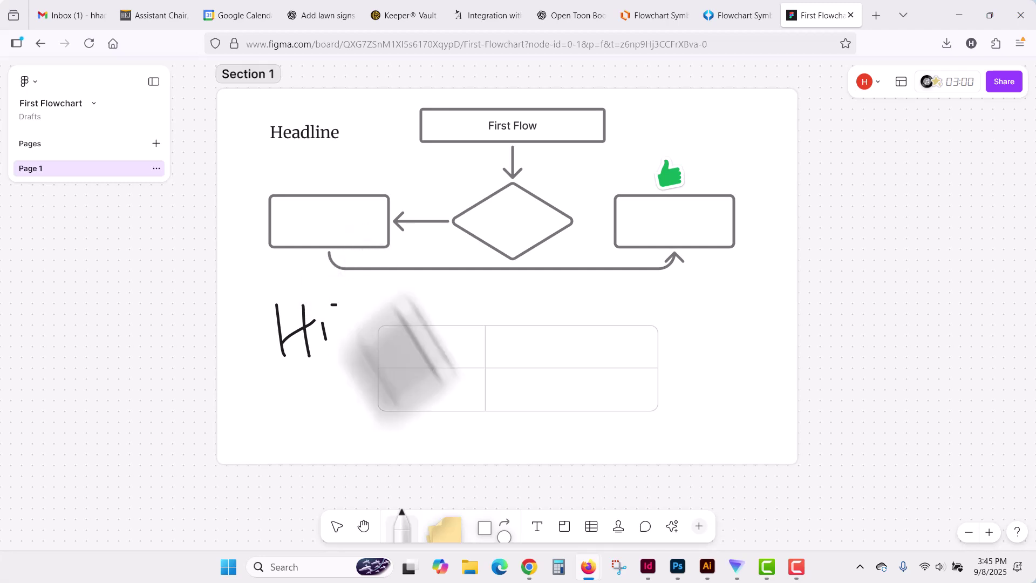
Step: Add a blank yellow sticky note below the right rectangle and move it across the section's right edge, clear of the table
click(444, 529)
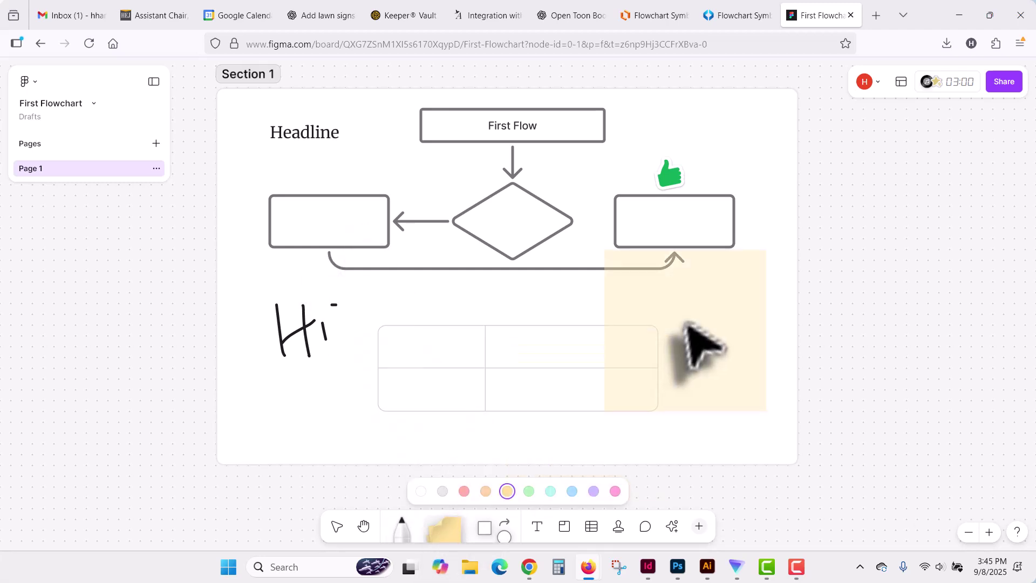
click(735, 371)
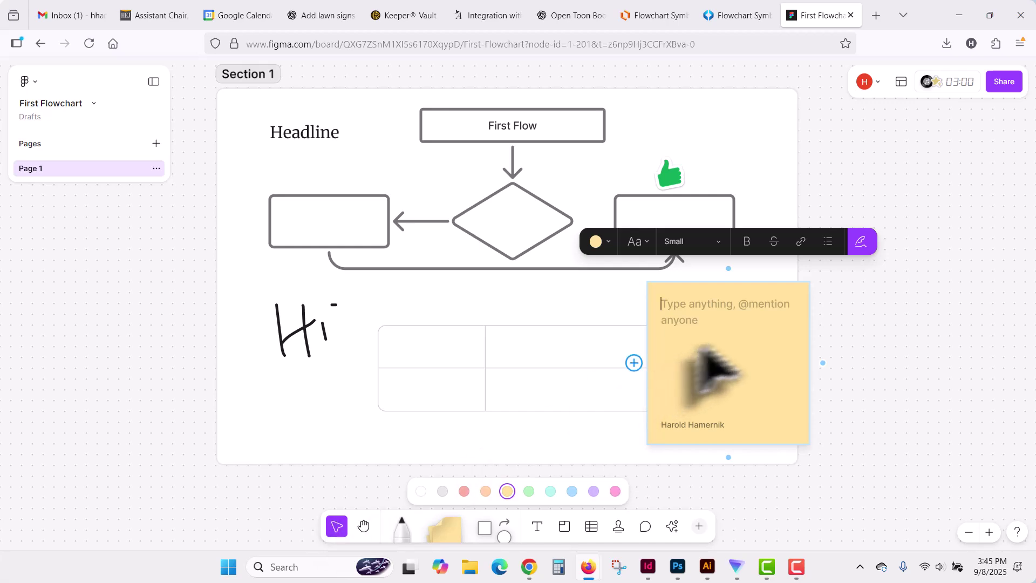
drag(739, 352, 842, 358)
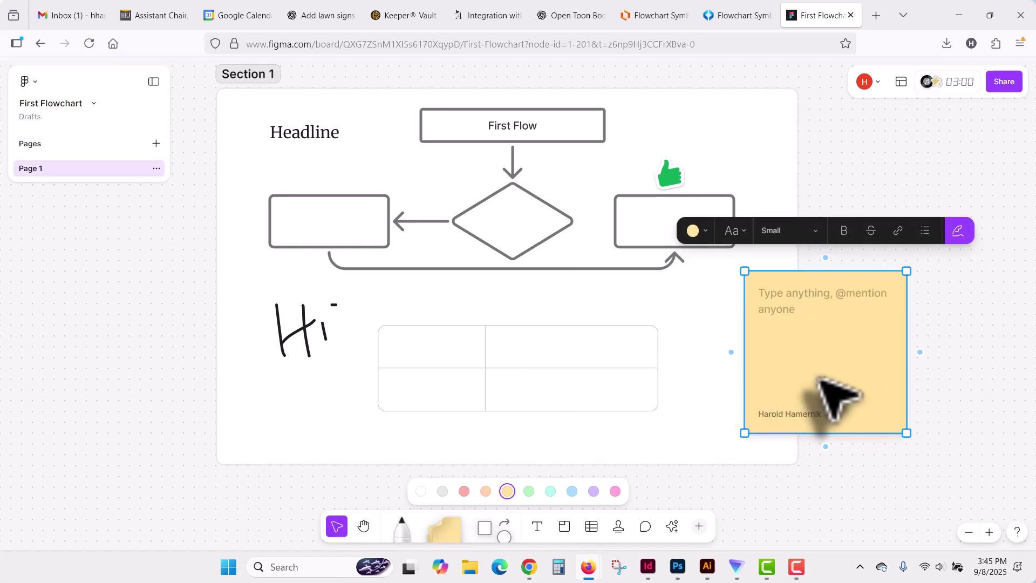
click(665, 234)
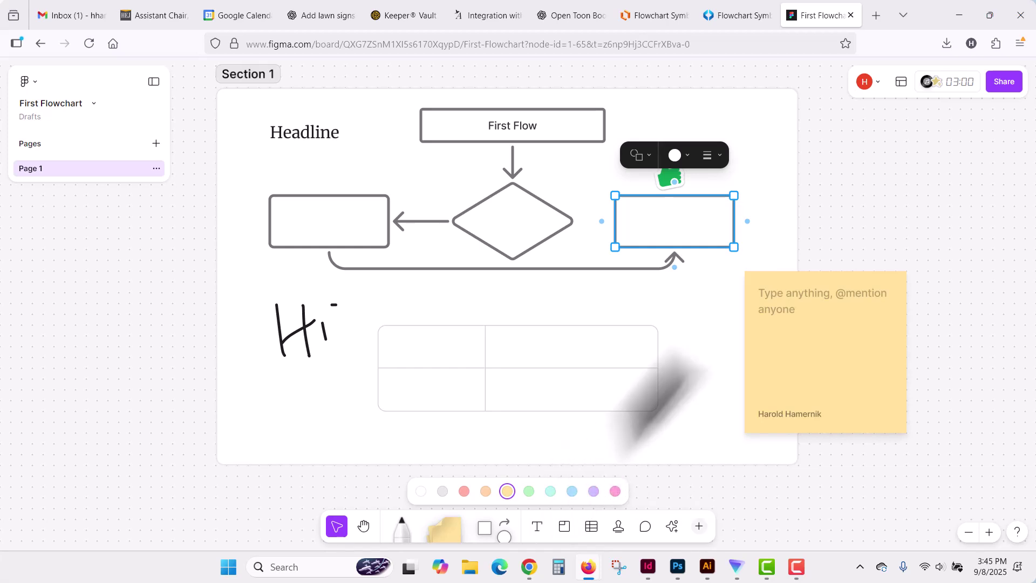
click(880, 81)
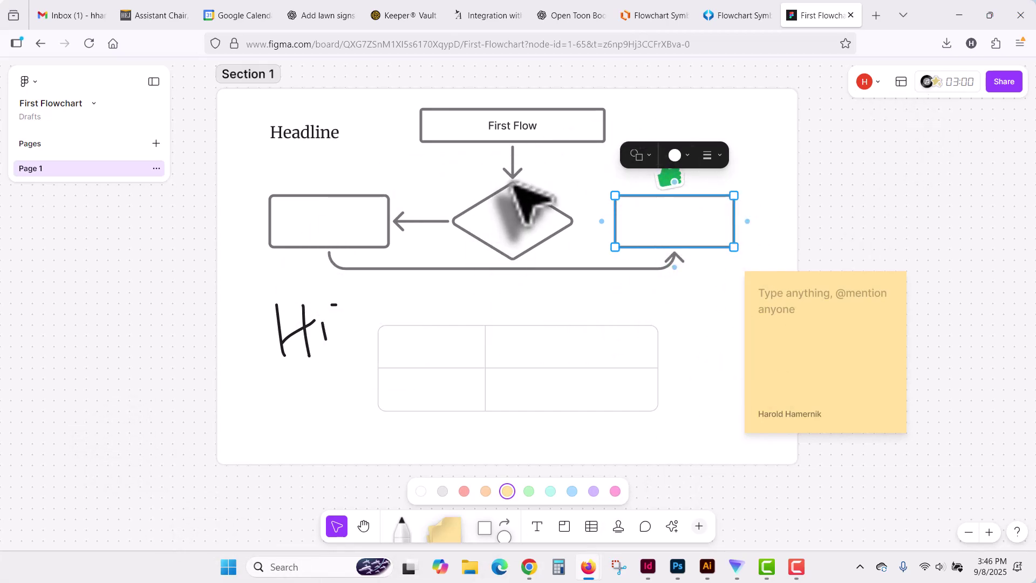
Step: Rename the section around the flowchart as "Chart 1"
scroll(526, 200, down, 5)
key(space)
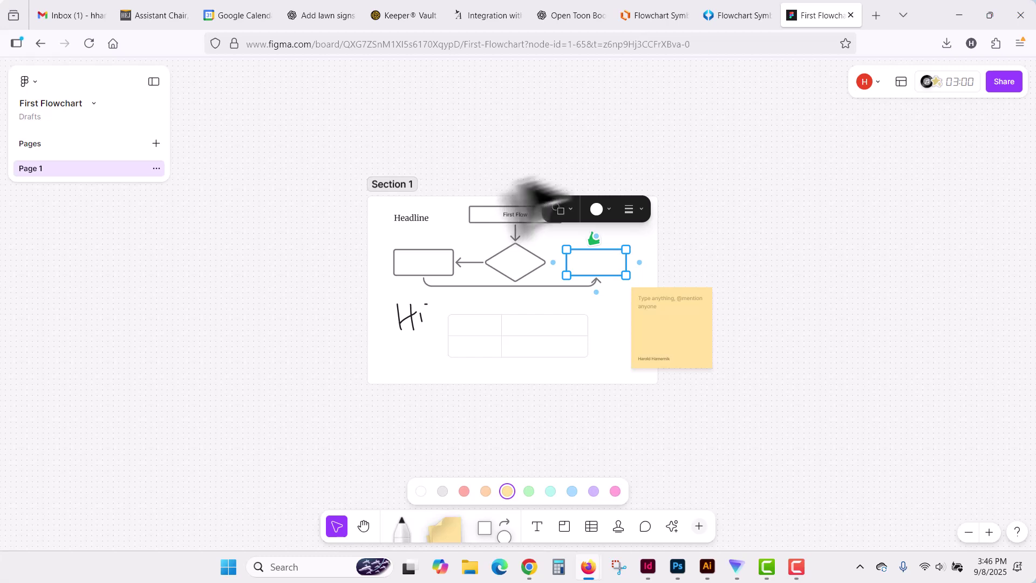
drag(421, 208, 331, 143)
click(244, 115)
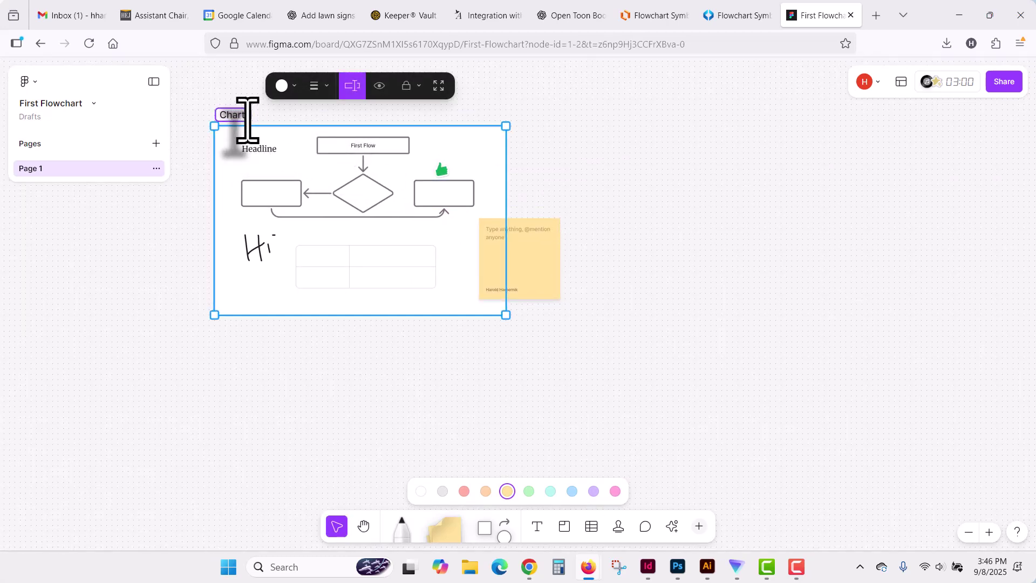
click(497, 411)
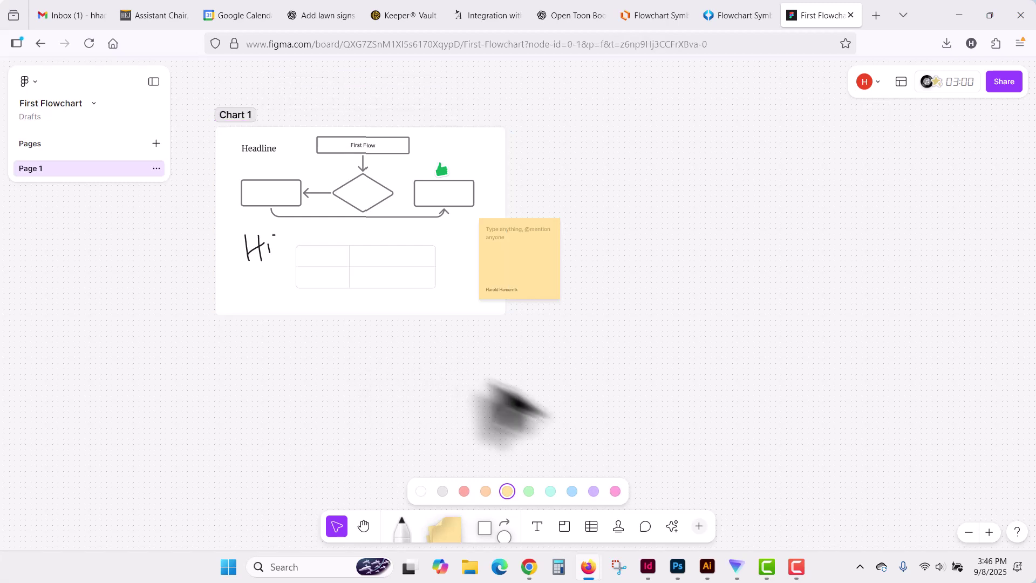
Step: Draw a second empty section to the right of Chart 1, about the same size and aligned with it
click(564, 527)
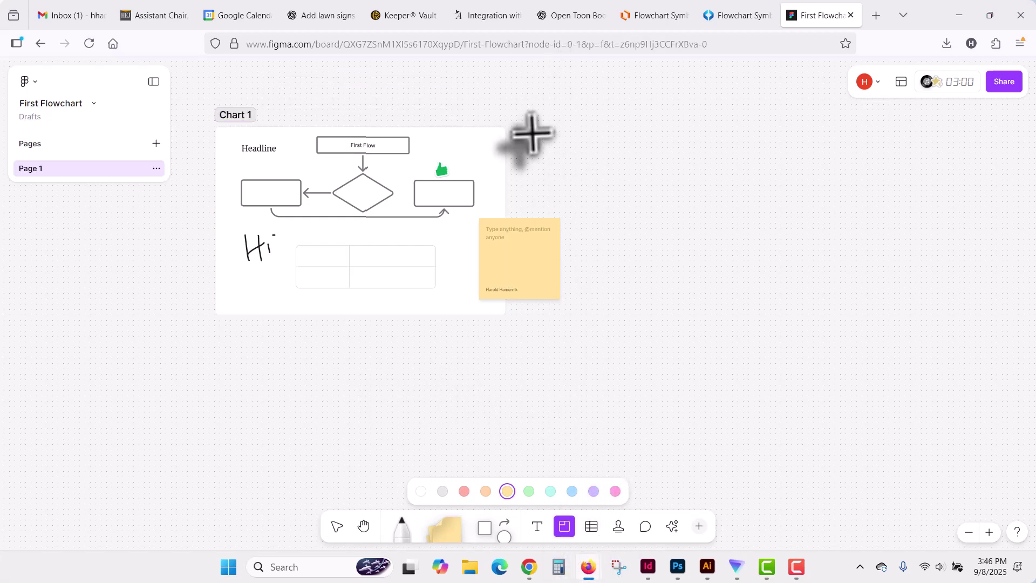
drag(560, 125, 850, 315)
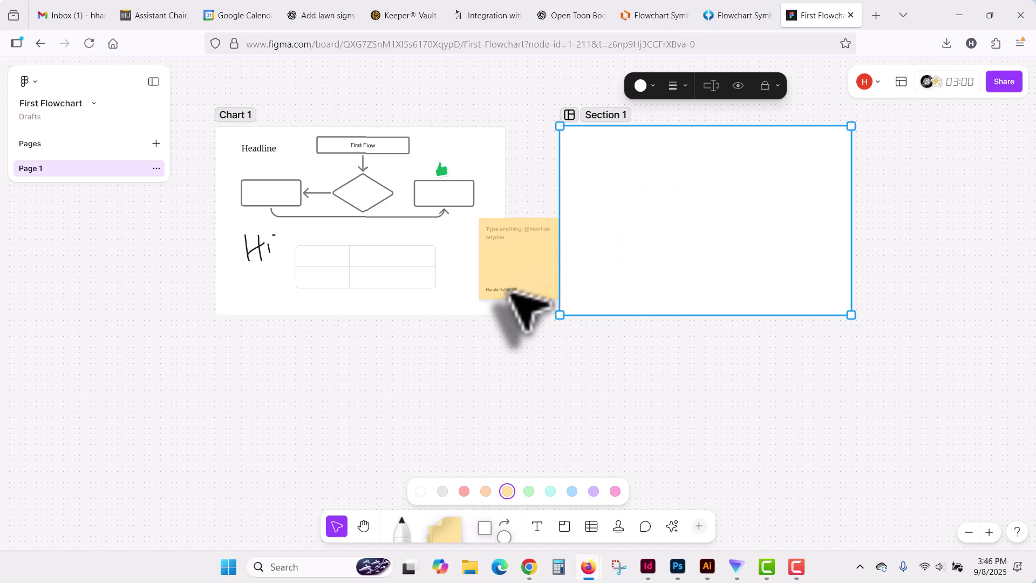